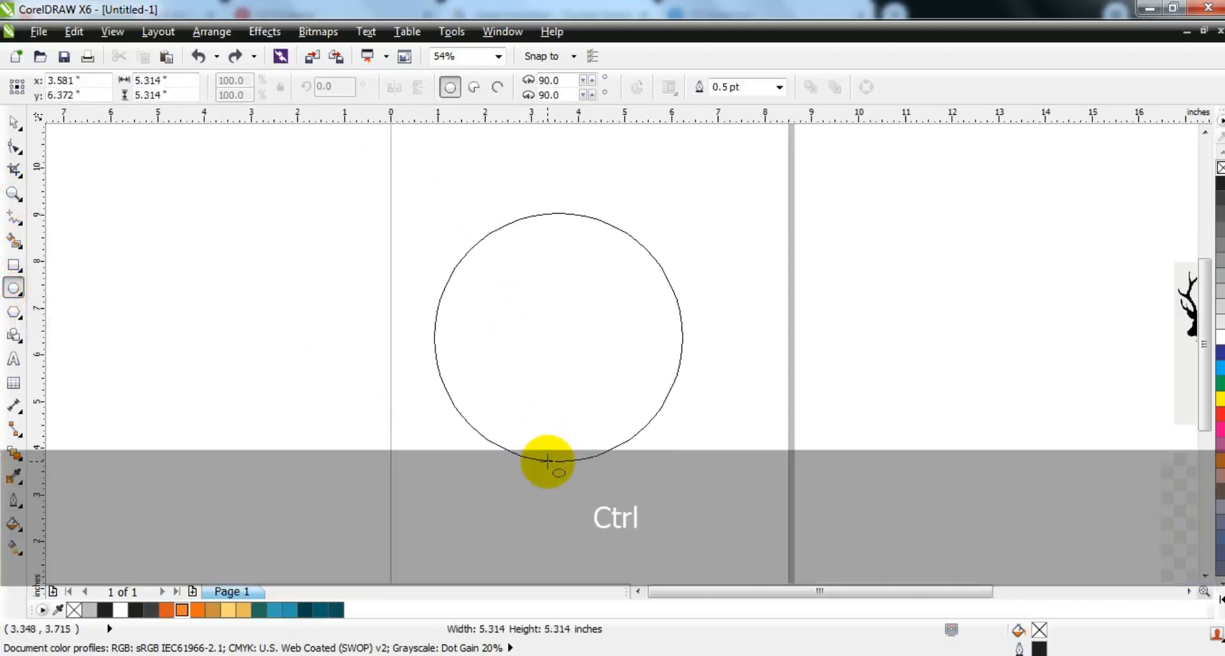
# - Give the circle a 2 pt outline, reposition it slightly on the page, and enlarge it to about 6.11 inches across
pyautogui.click(13, 121)
pyautogui.moveTo(548, 308); pyautogui.dragTo(557, 304)
pyautogui.click(780, 86)
pyautogui.click(750, 174)
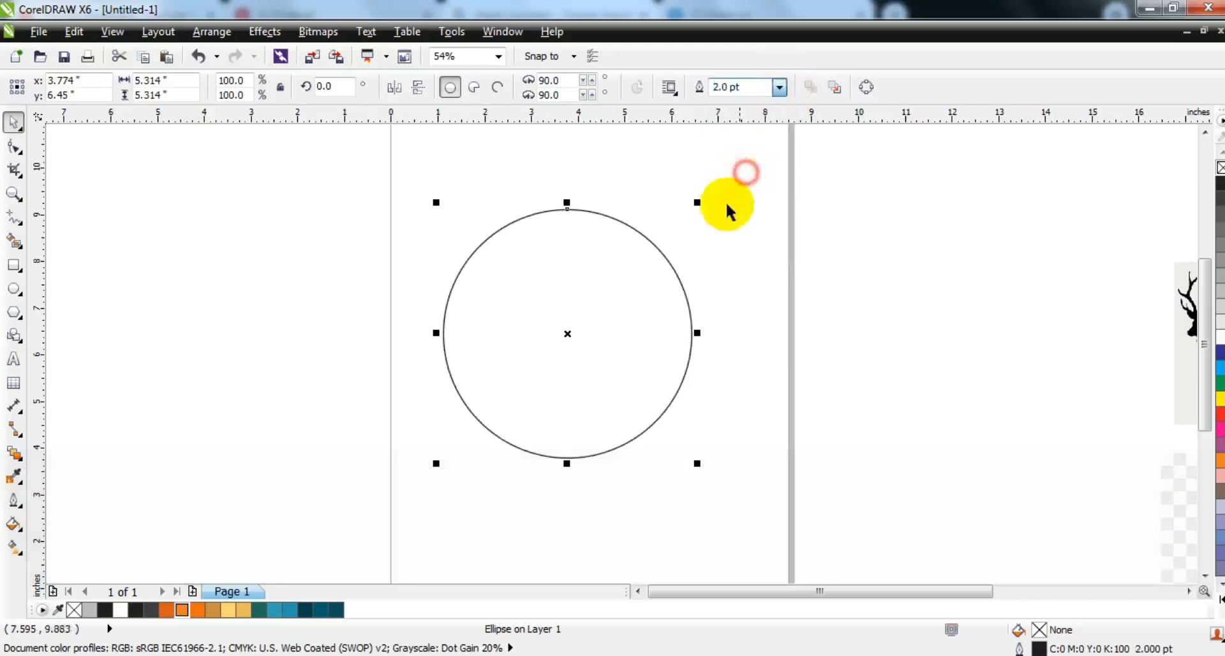
pyautogui.moveTo(697, 202); pyautogui.dragTo(734, 165)
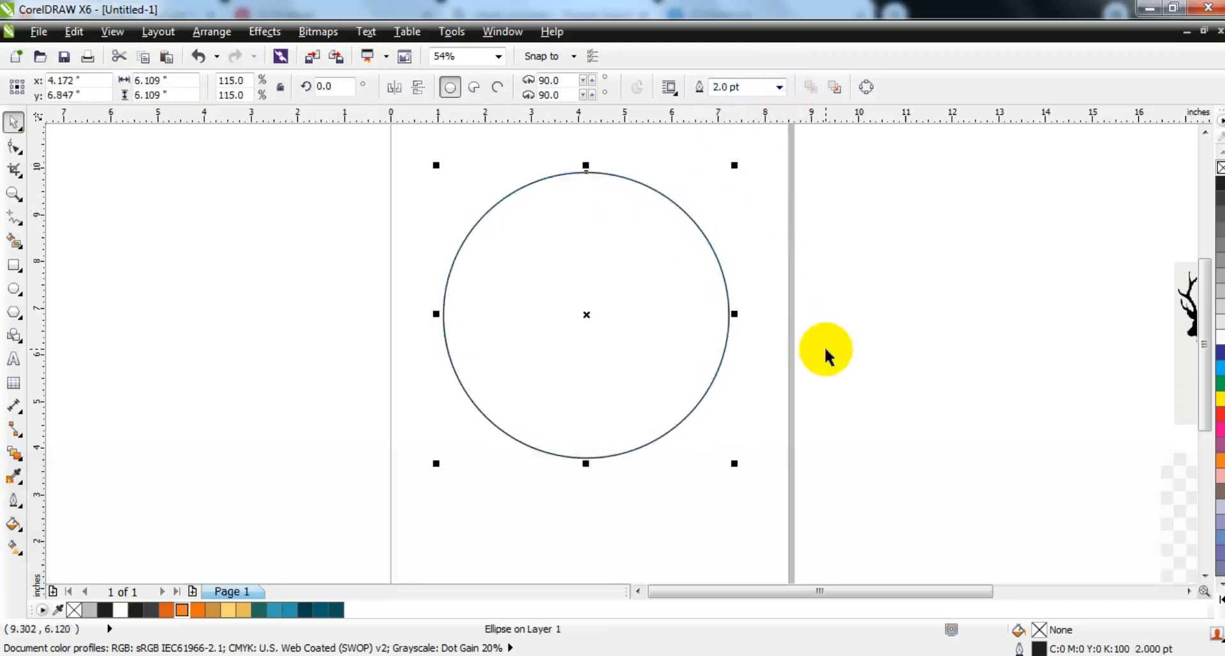
pyautogui.click(826, 349)
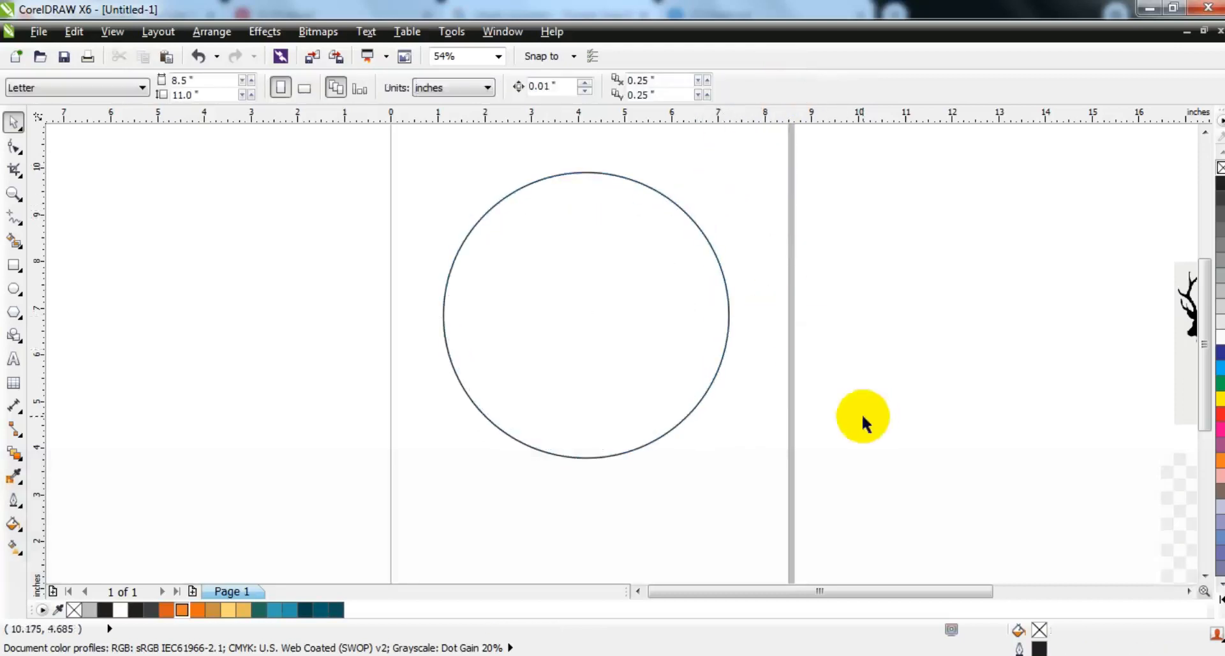
# - Vectorize the Nicor, Inc. mountain bitmap with an outline trace using the low quality image preset
pyautogui.press('F3')
pyautogui.click(979, 477)
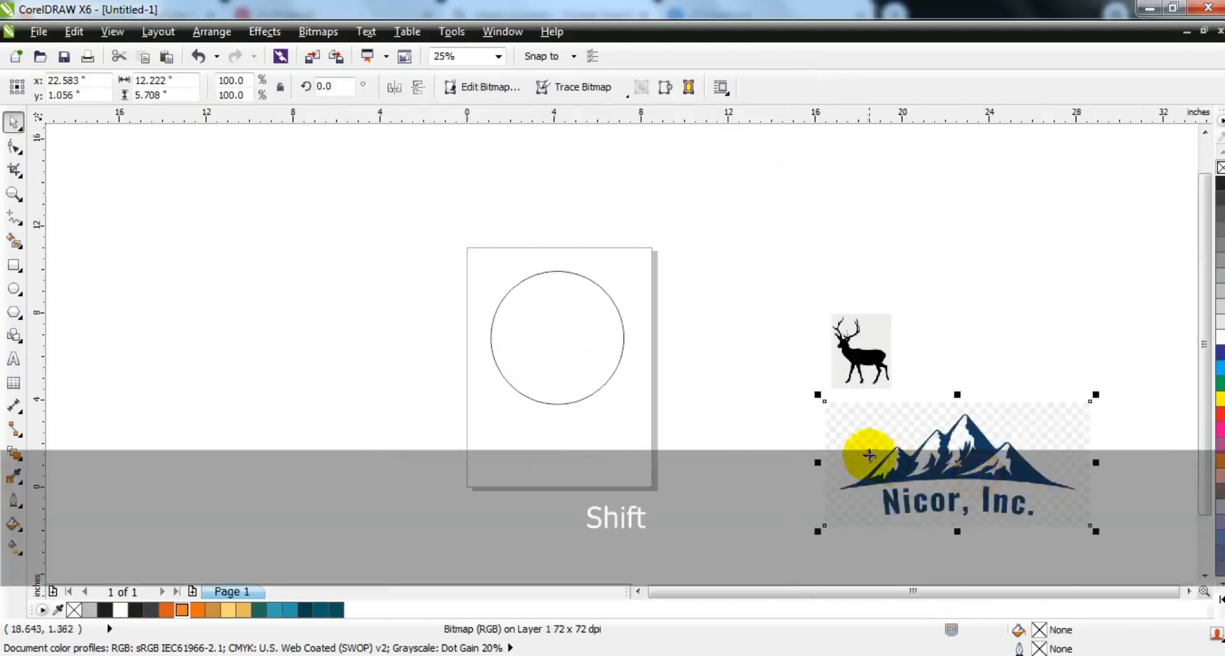
pyautogui.hotkey('shift', 'F2')
pyautogui.rightClick(649, 334)
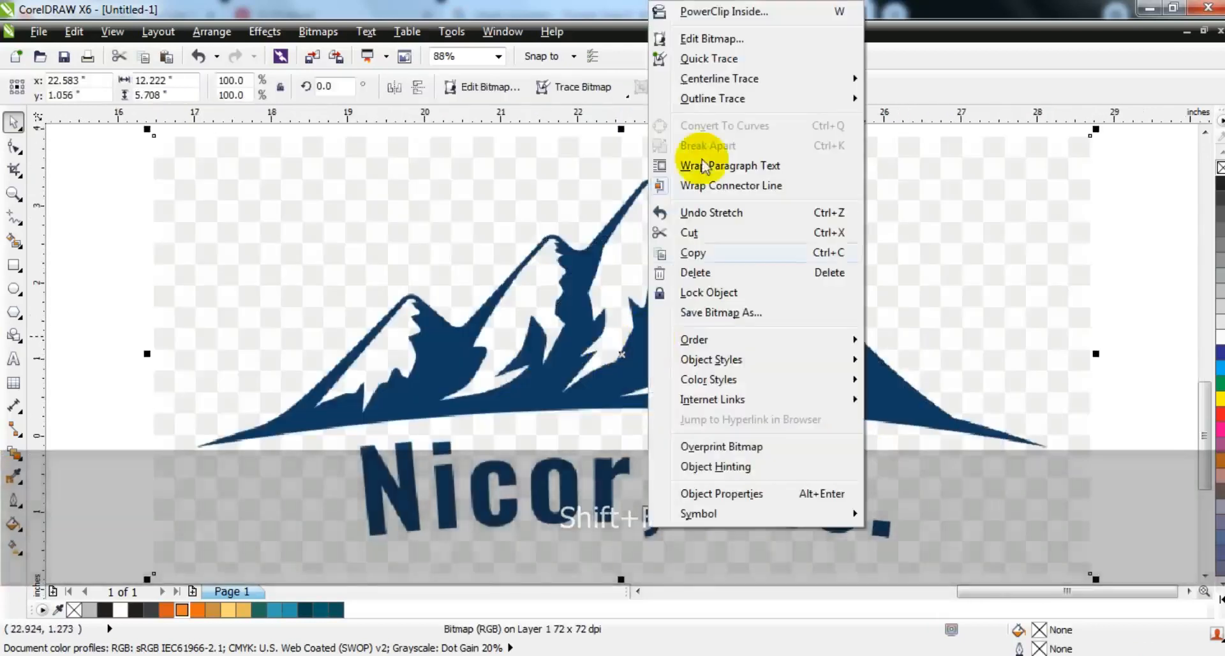
pyautogui.moveTo(713, 105)
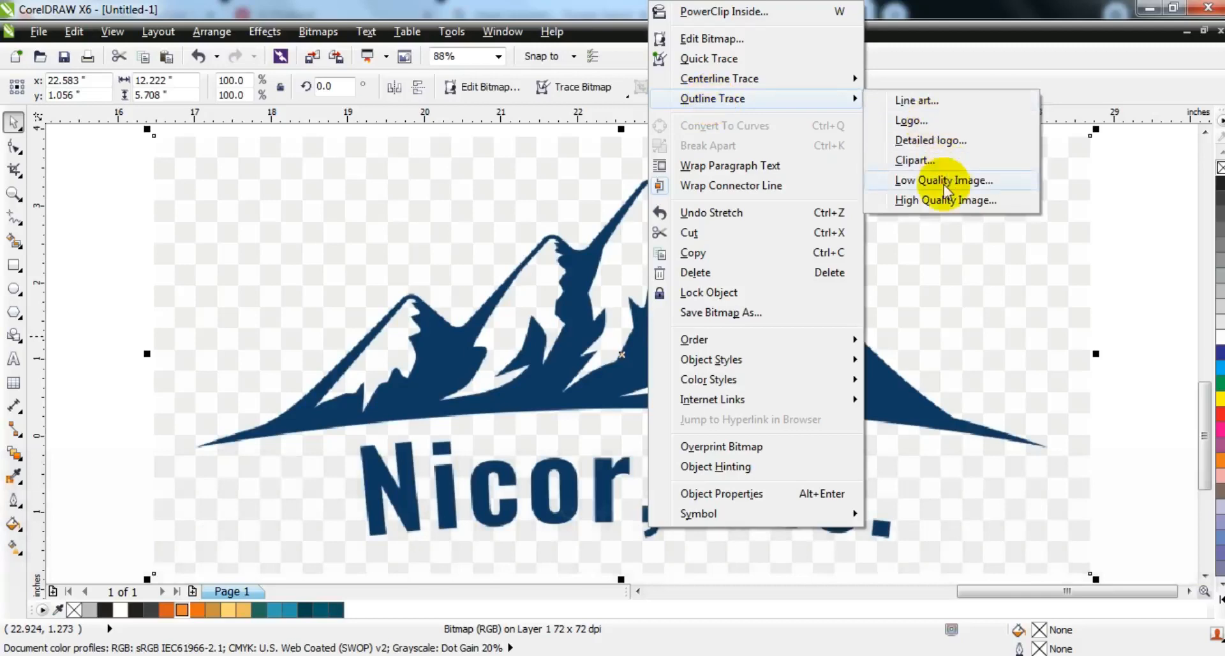
pyautogui.click(1015, 181)
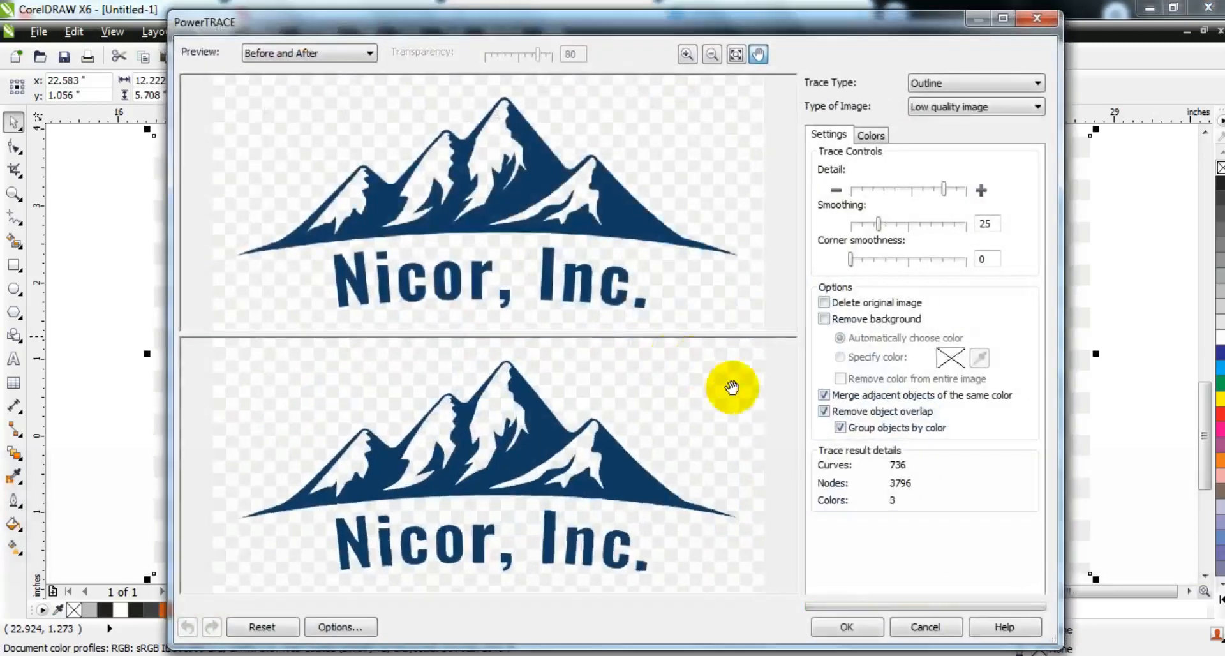
pyautogui.click(830, 621)
# - Ungroup the traced logo and its blue artwork group so the mountain is separate from the lettering
pyautogui.press('F3')
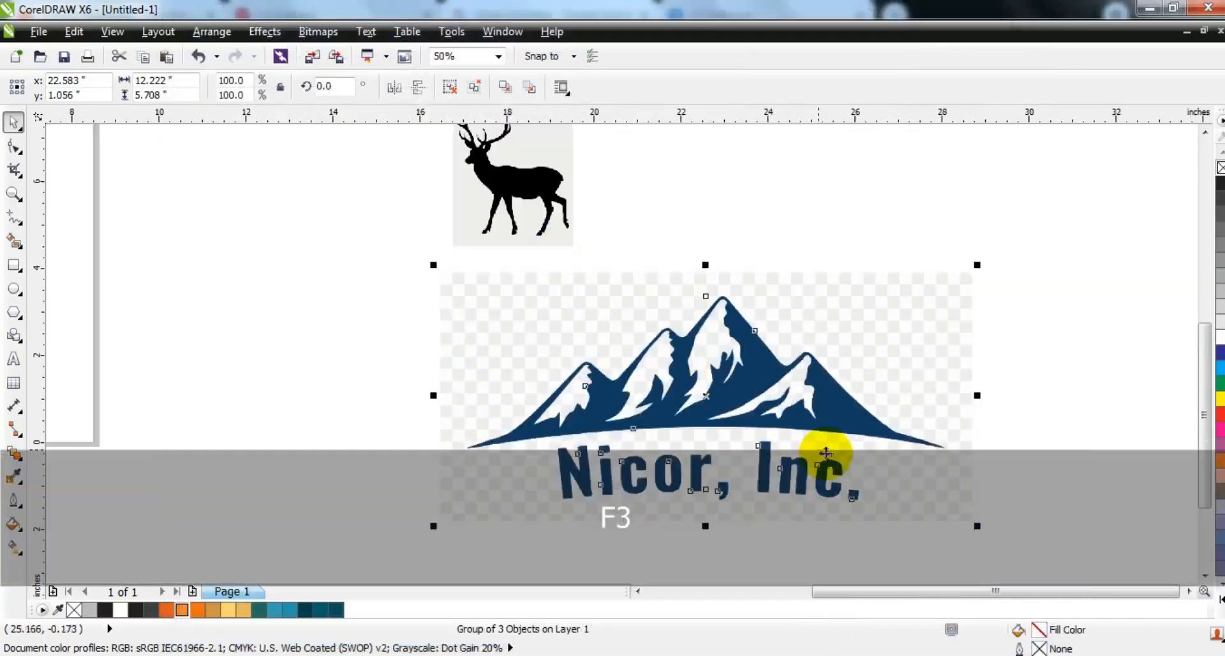
pyautogui.click(453, 89)
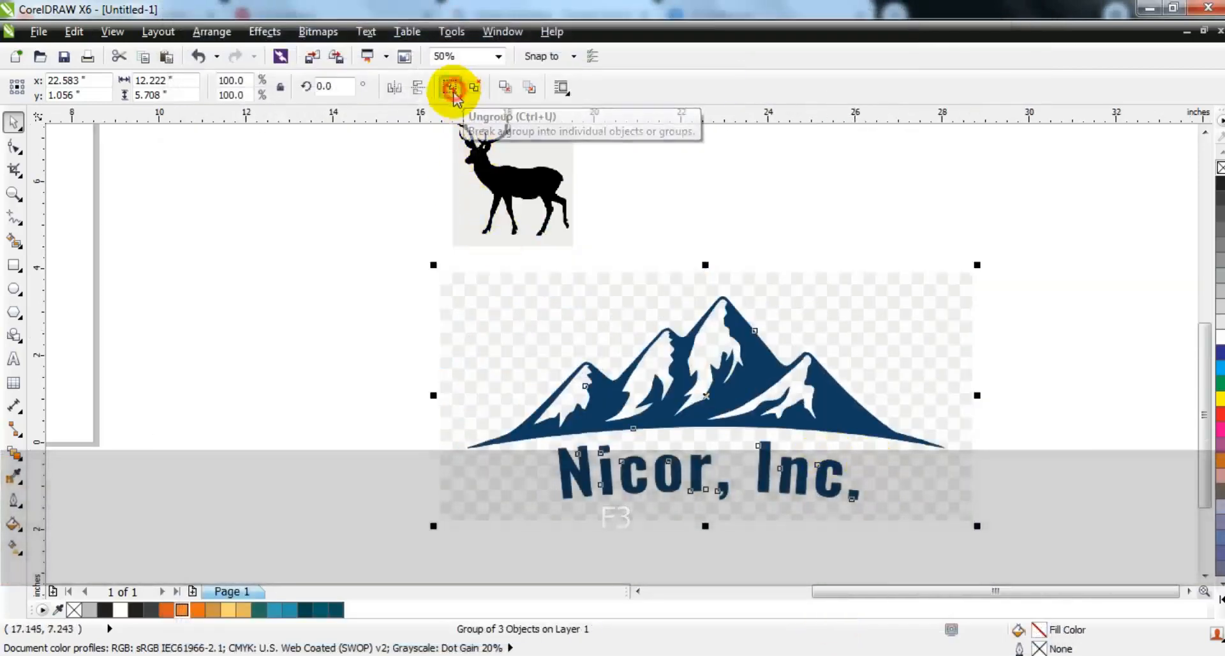
pyautogui.click(385, 224)
pyautogui.click(684, 422)
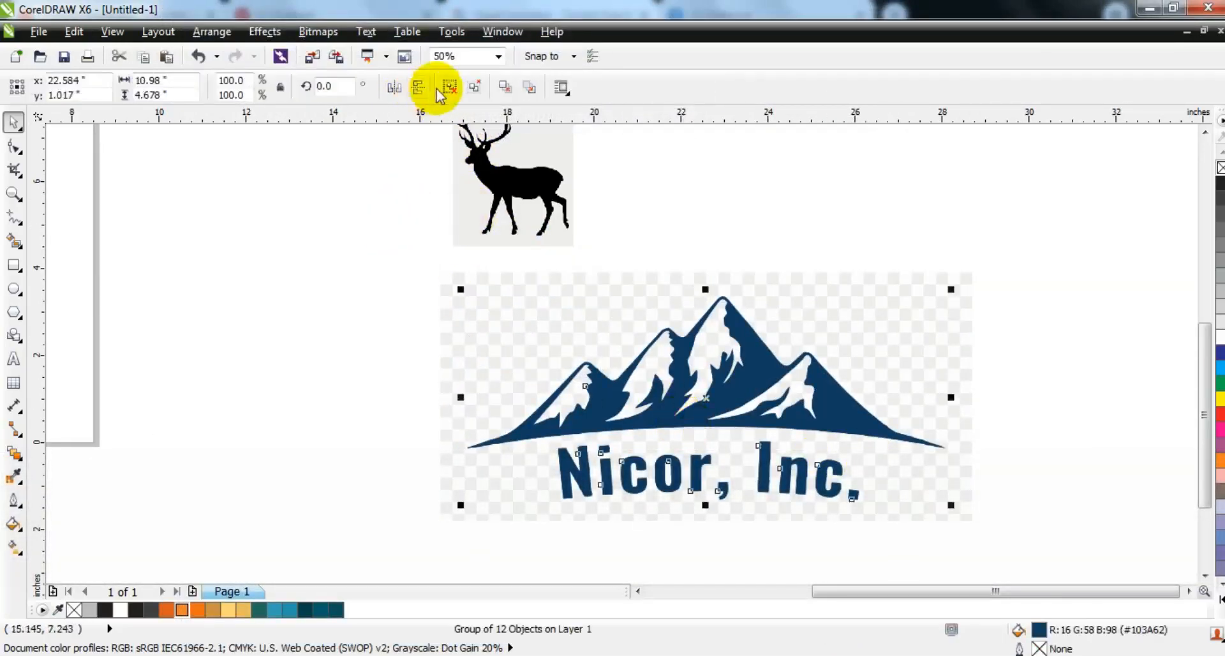
pyautogui.click(447, 90)
pyautogui.click(281, 312)
# - Pull the mountain curve away from the logo, delete the remaining logo artwork, and place the mountain over the circle
pyautogui.moveTo(696, 427); pyautogui.dragTo(204, 351)
pyautogui.press('F3')
pyautogui.moveTo(454, 296); pyautogui.dragTo(773, 470)
pyautogui.press('Delete')
pyautogui.moveTo(362, 359); pyautogui.dragTo(207, 289)
# - Resize the mountain to about 8.67 by 3.64 inches and raise it within the circle
pyautogui.hotkey('shift', 'F2')
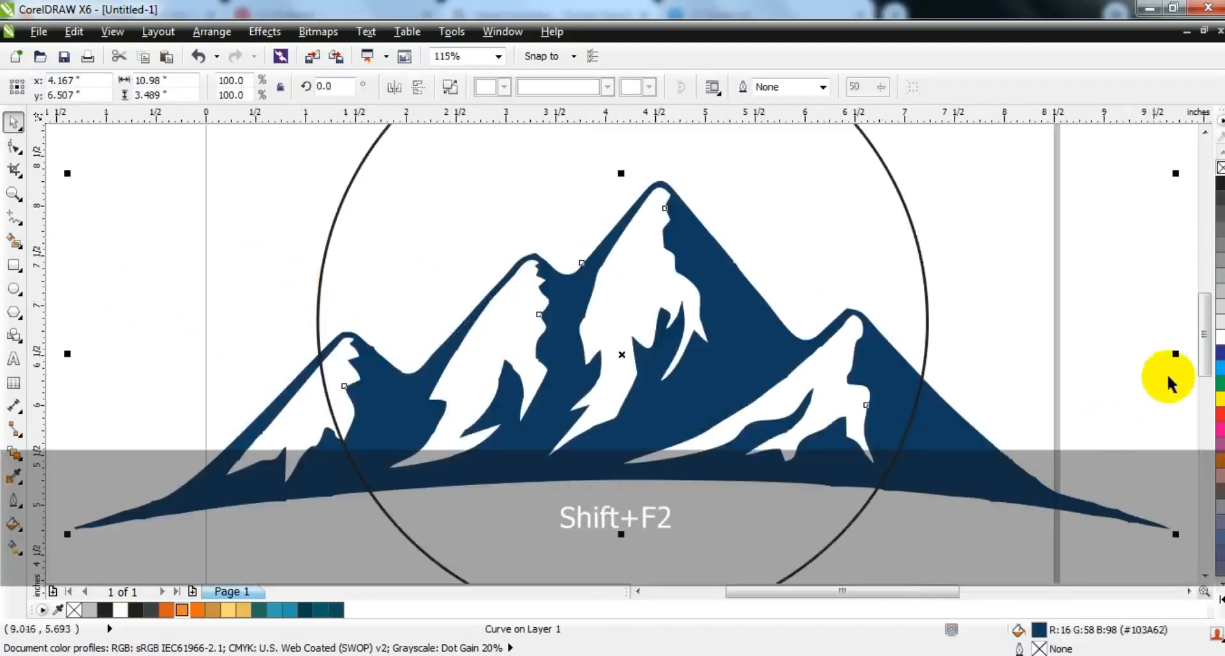
pyautogui.moveTo(1170, 350); pyautogui.dragTo(1042, 363)
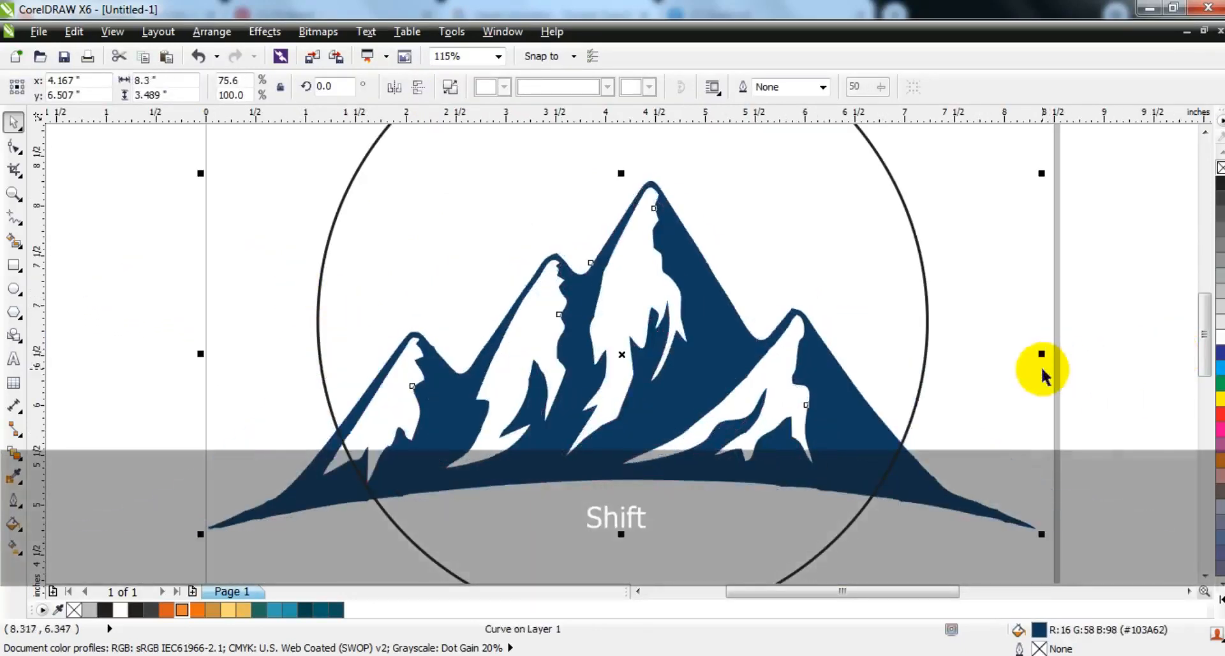
pyautogui.press('F3')
pyautogui.moveTo(694, 383); pyautogui.dragTo(706, 334)
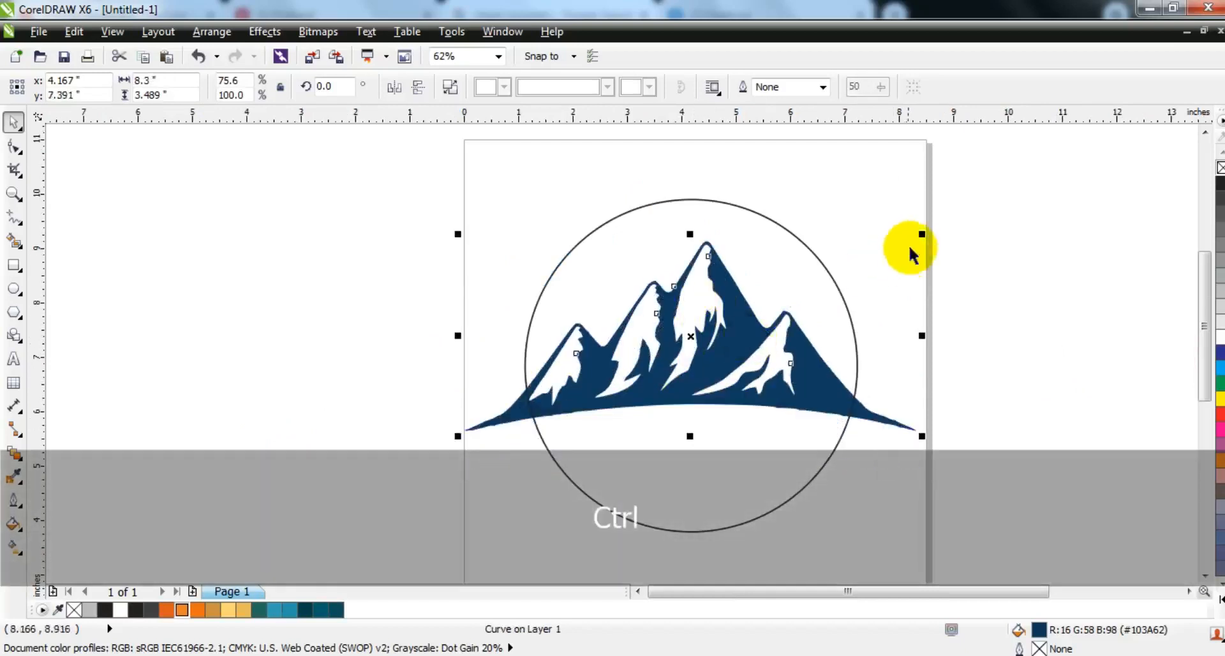
pyautogui.moveTo(924, 237); pyautogui.dragTo(933, 231)
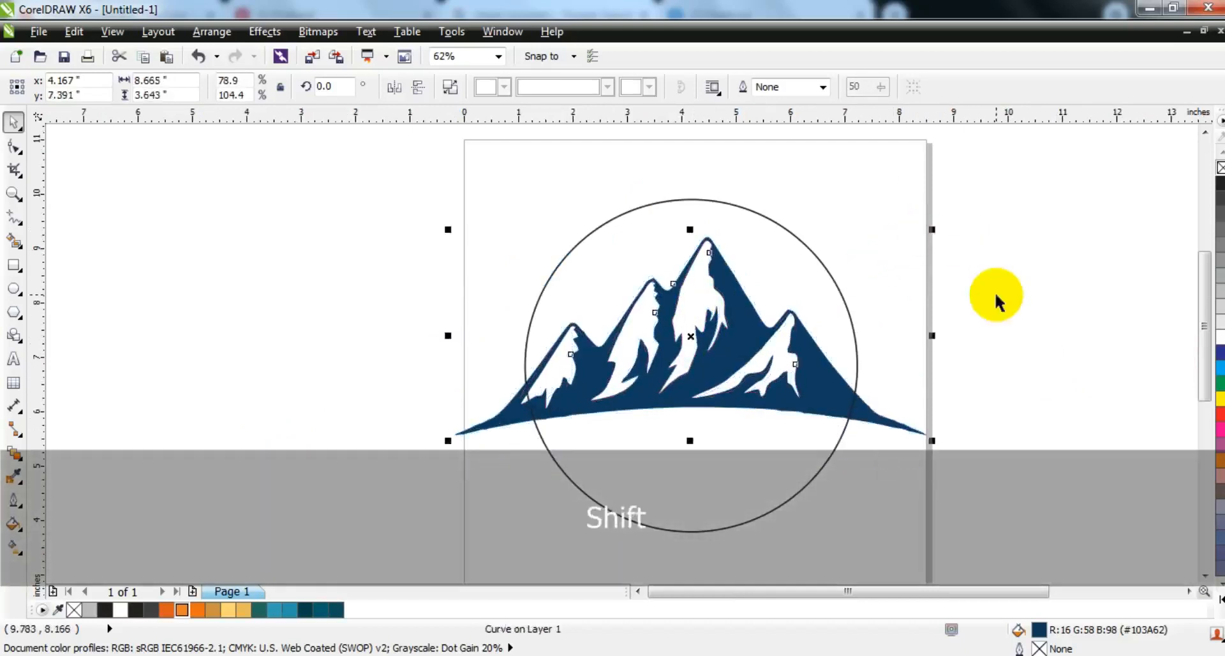
# - Create grey shapes in the mountain's four white snow areas with Smart Fill, using 30% black
pyautogui.click(14, 193)
pyautogui.moveTo(481, 202); pyautogui.dragTo(918, 453)
pyautogui.click(13, 121)
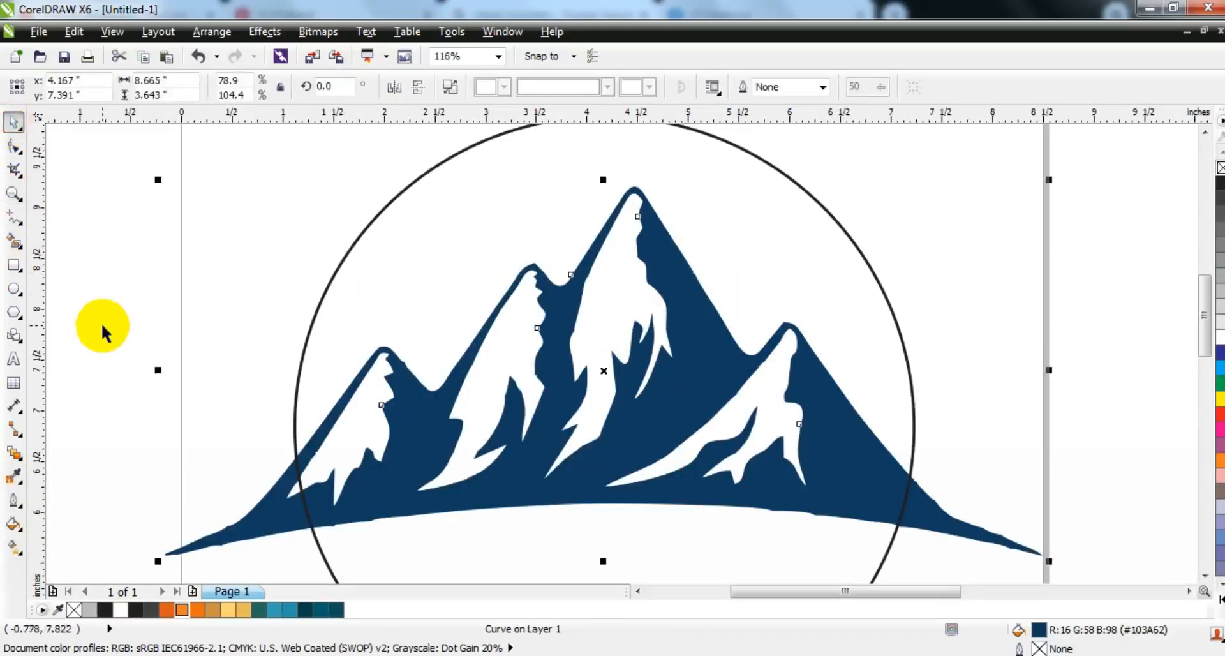
pyautogui.click(13, 241)
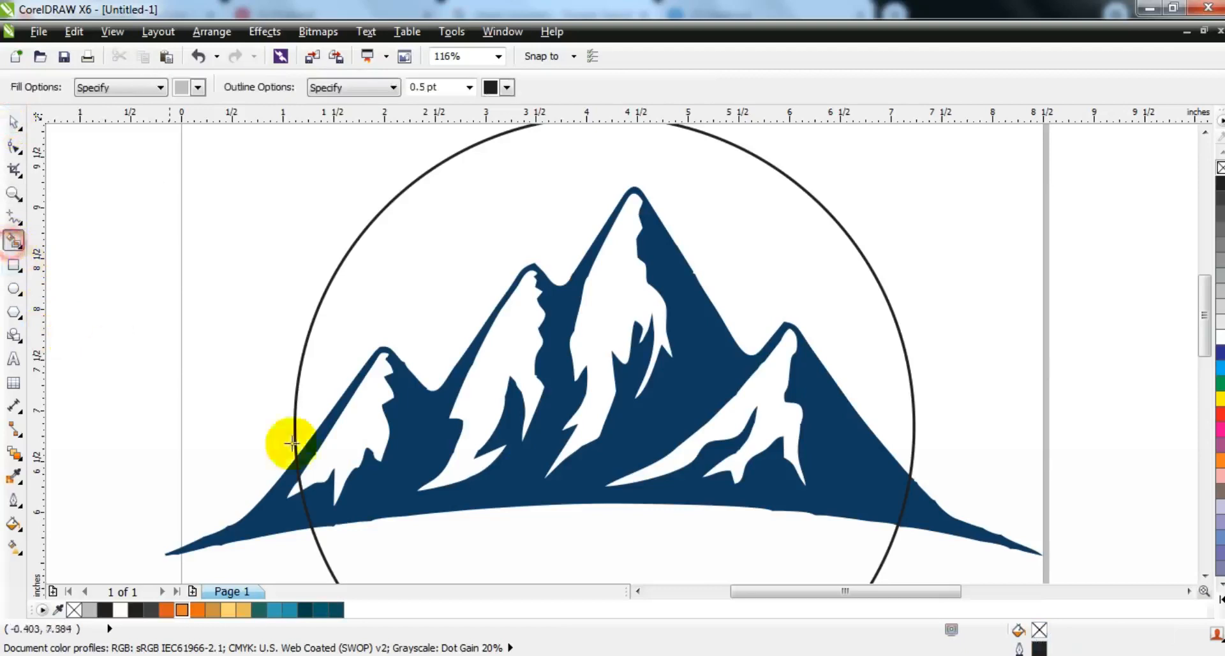
pyautogui.click(370, 418)
pyautogui.click(495, 361)
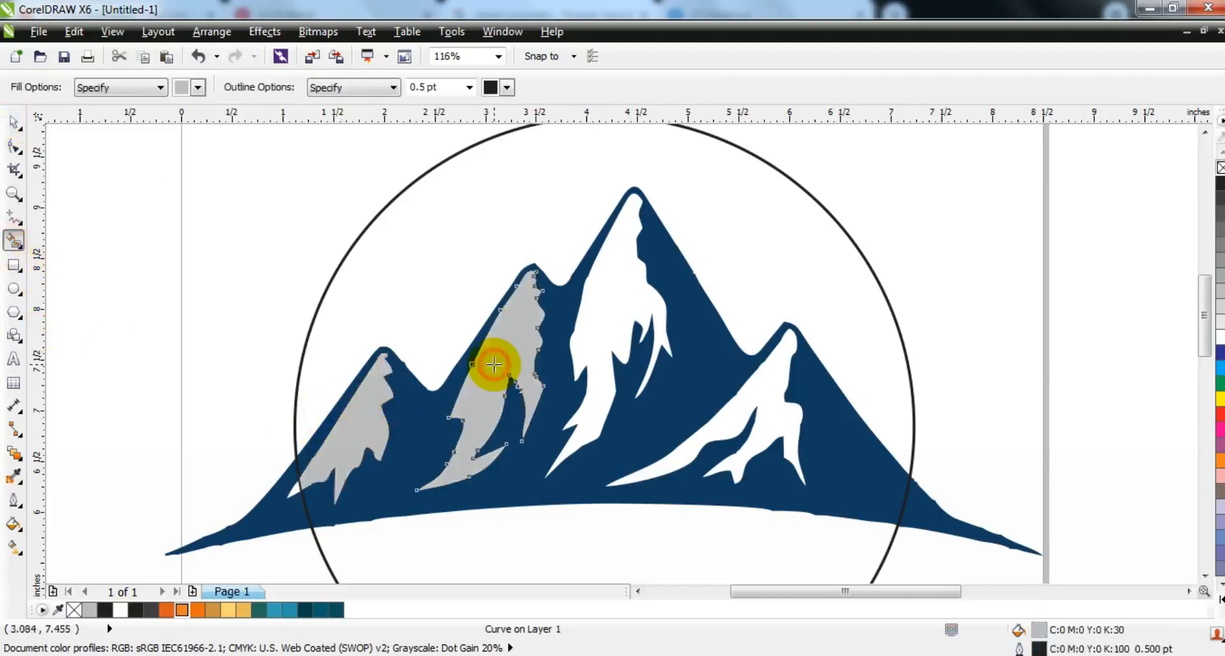
pyautogui.click(612, 317)
pyautogui.click(739, 422)
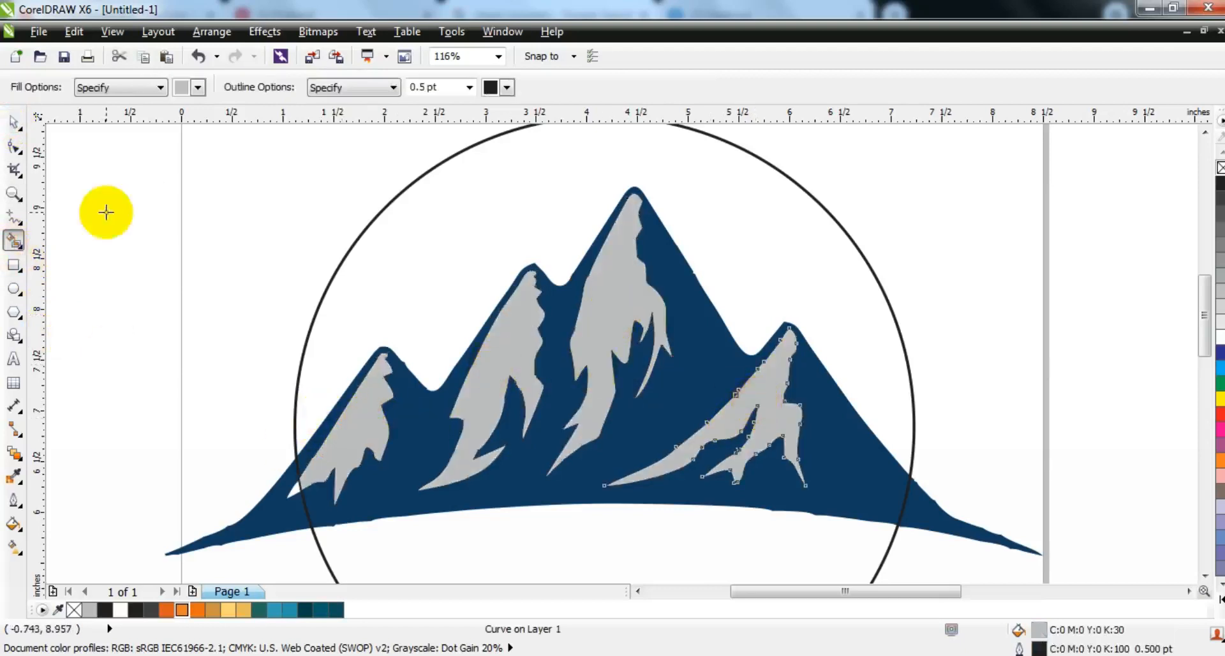
# - Recolor the four grey snow shapes with a uniform green fill of about C83 M15 Y100 K4
pyautogui.click(13, 120)
pyautogui.keyDown('shift'); pyautogui.click(593, 316); pyautogui.keyUp('shift')
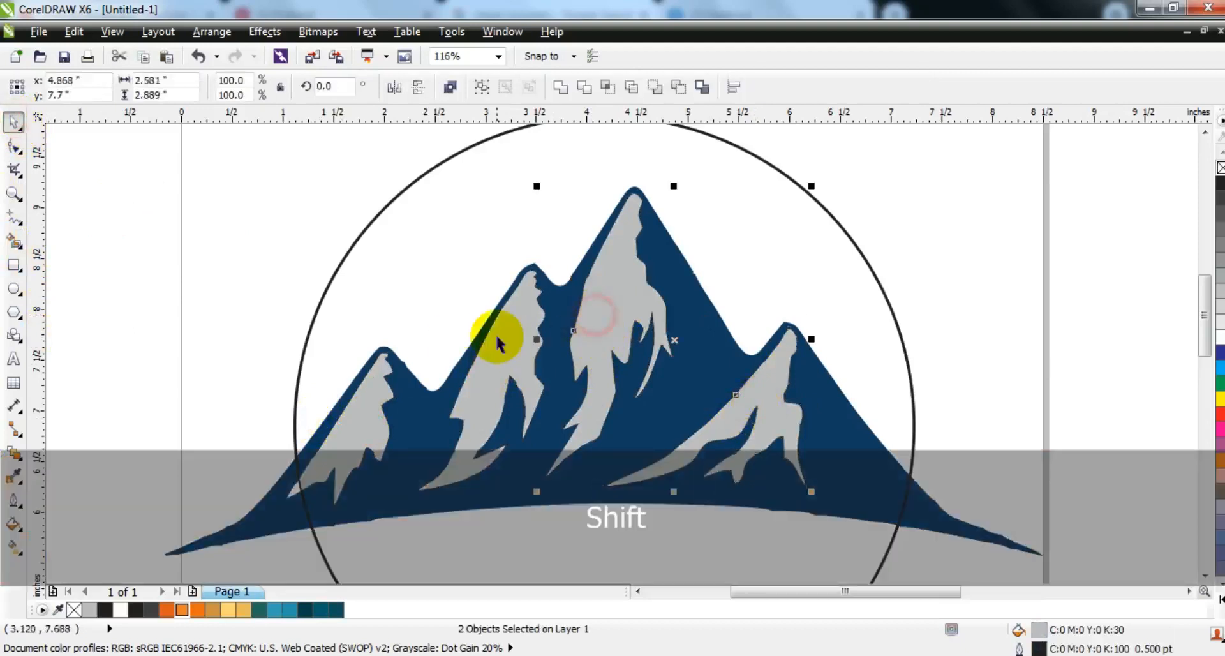
pyautogui.keyDown('shift'); pyautogui.click(496, 336); pyautogui.keyUp('shift')
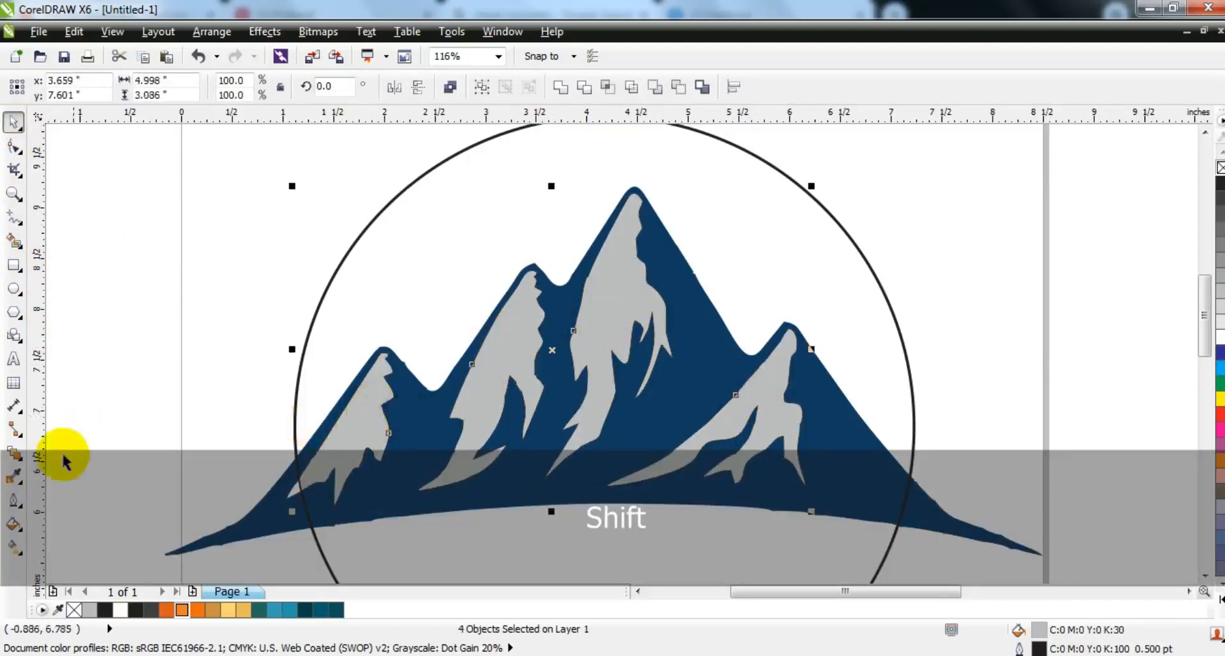
pyautogui.click(14, 523)
pyautogui.click(82, 397)
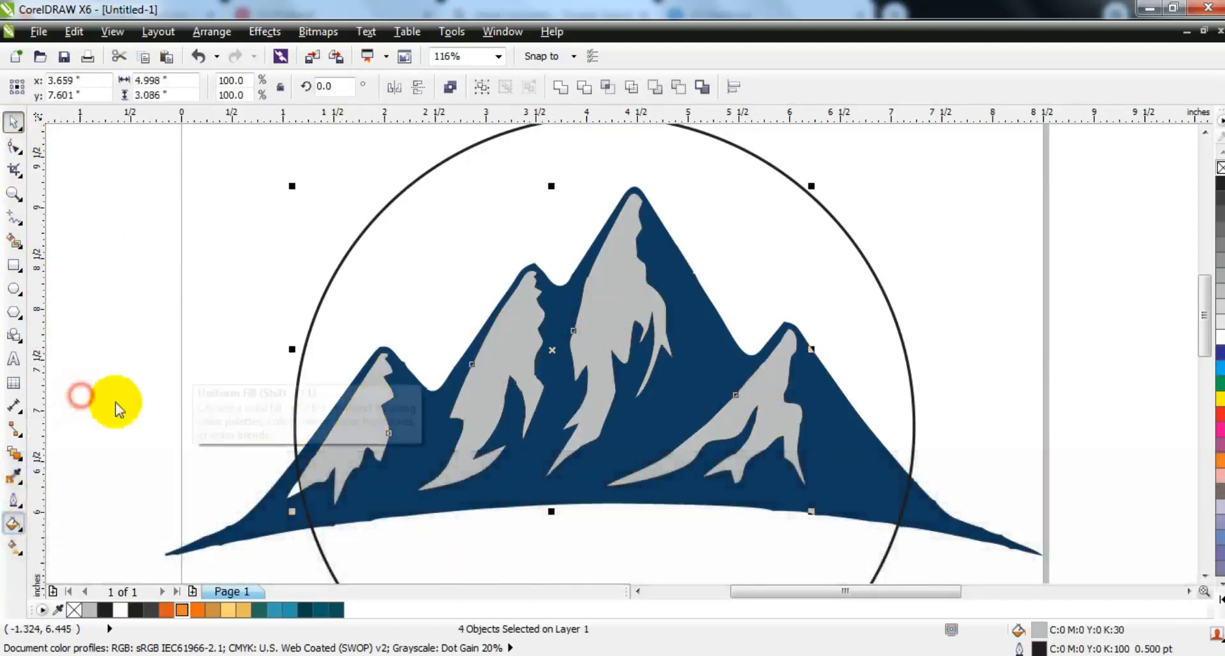
pyautogui.click(723, 171)
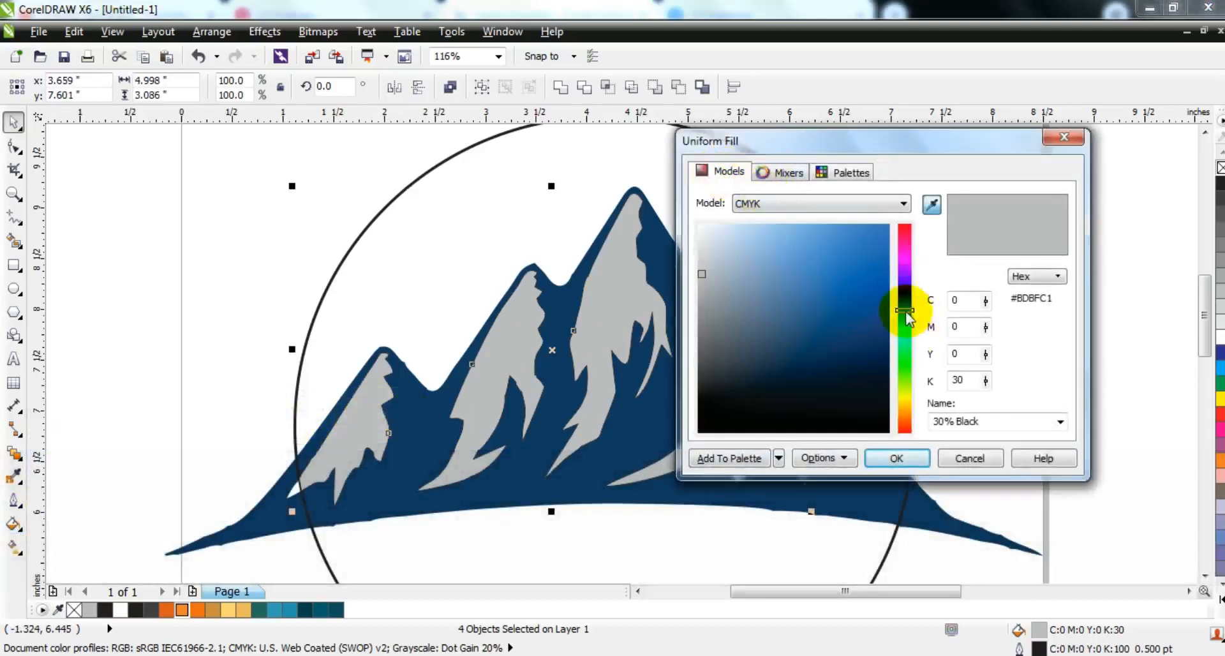
pyautogui.moveTo(903, 308); pyautogui.dragTo(904, 344)
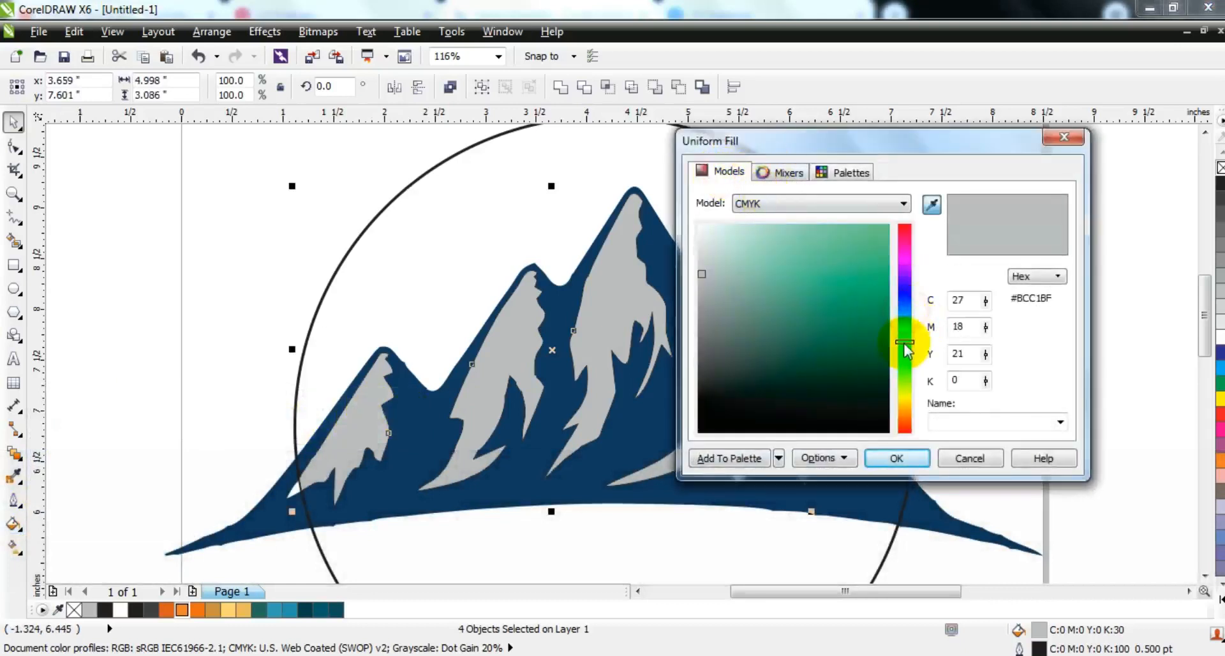
pyautogui.click(855, 275)
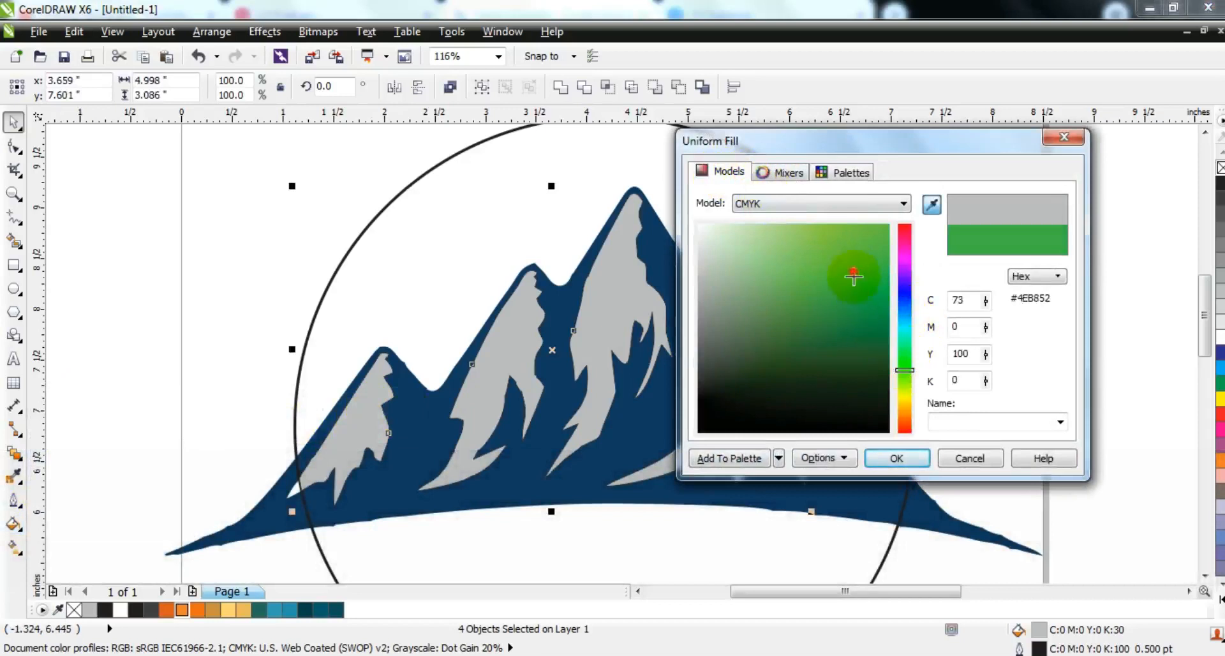
pyautogui.moveTo(853, 276); pyautogui.dragTo(856, 299)
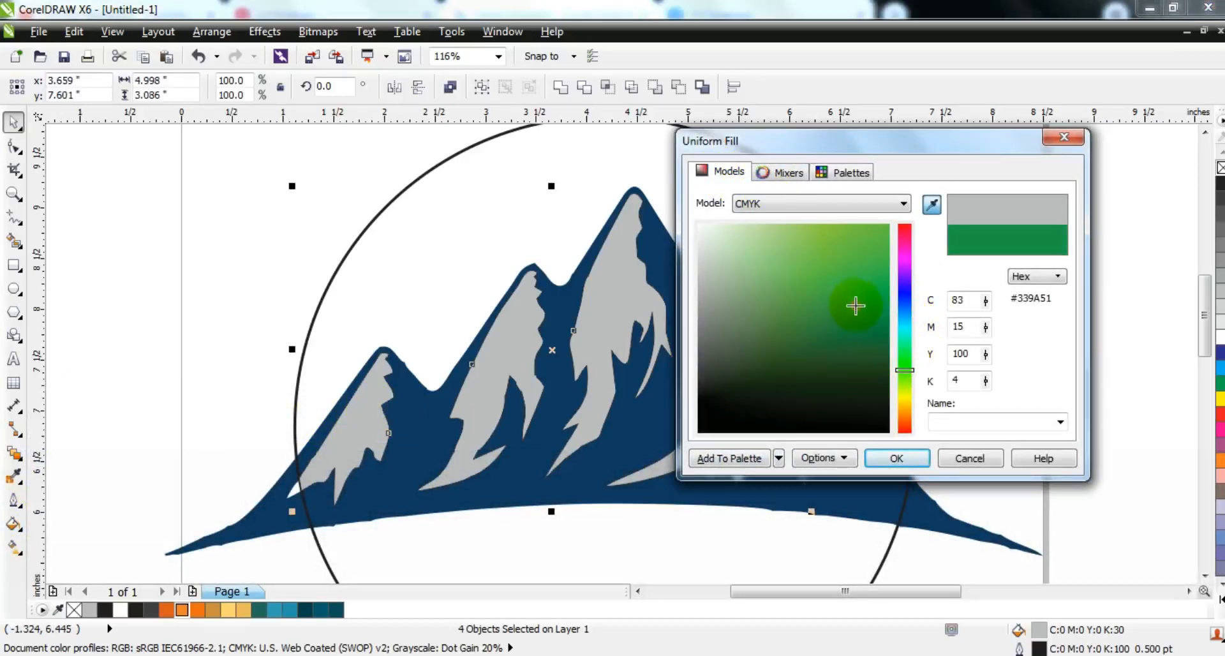
pyautogui.click(897, 458)
pyautogui.click(995, 411)
# - Change the blue mountain curve's uniform fill to dark green #163603
pyautogui.click(947, 513)
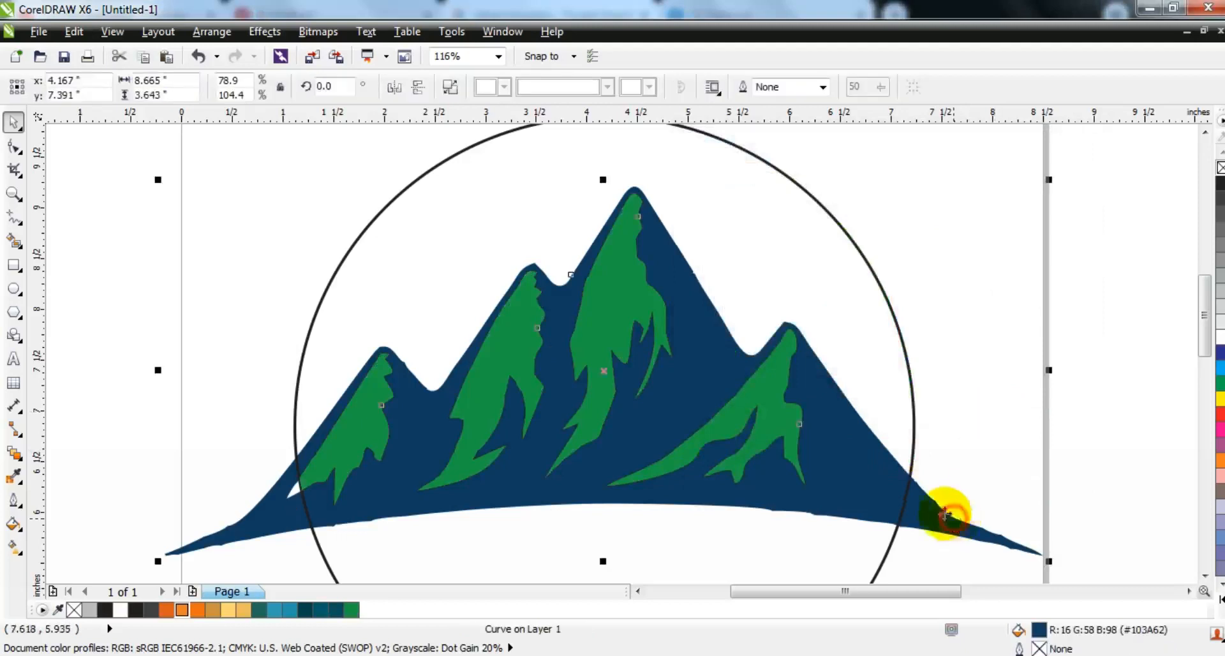
pyautogui.click(19, 526)
pyautogui.click(81, 393)
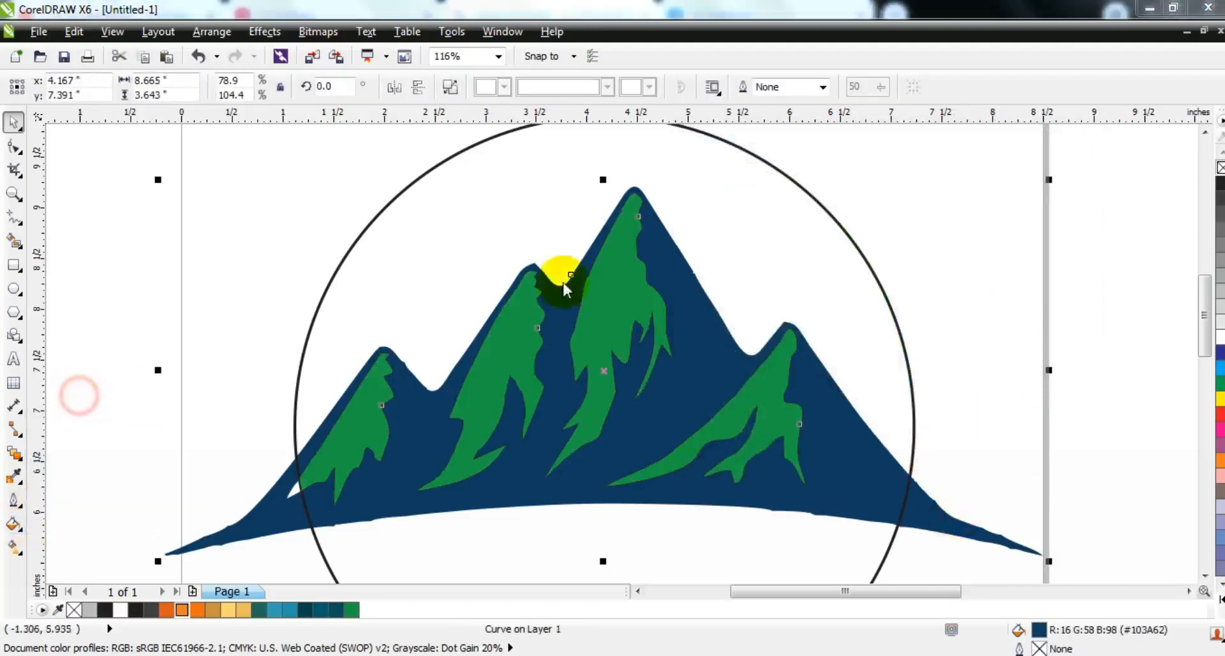
pyautogui.click(728, 173)
pyautogui.moveTo(904, 311); pyautogui.dragTo(909, 378)
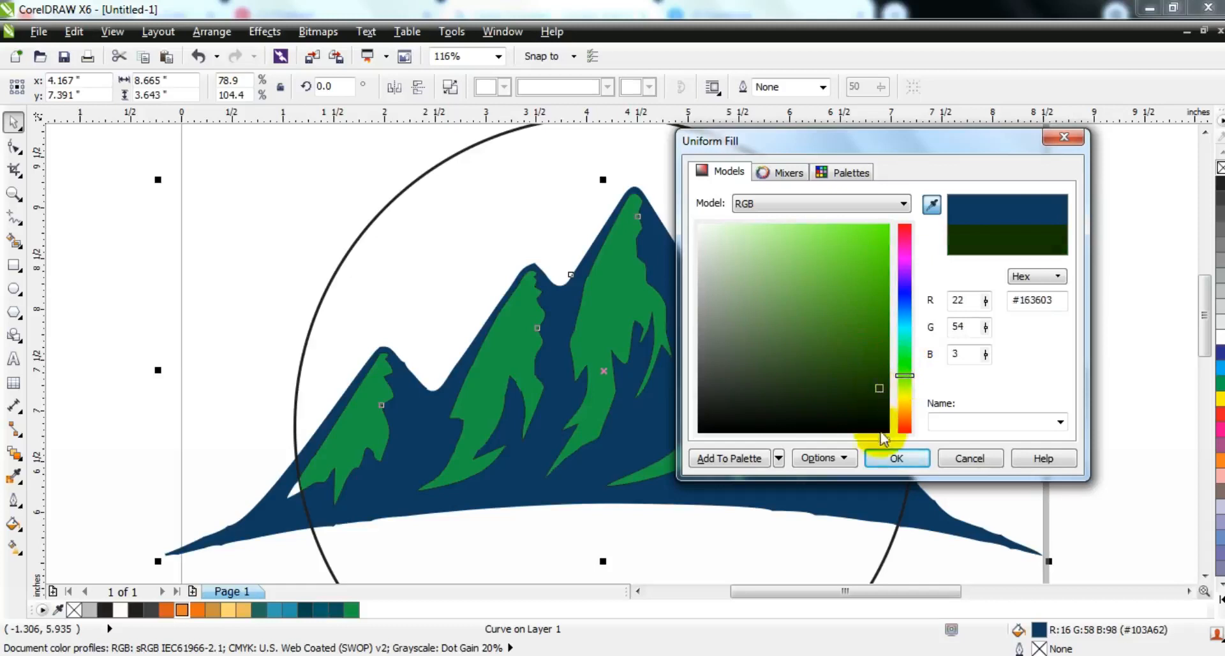
pyautogui.click(891, 458)
# - Remove the outlines from the mountain curve and its four green shapes
pyautogui.press('F3')
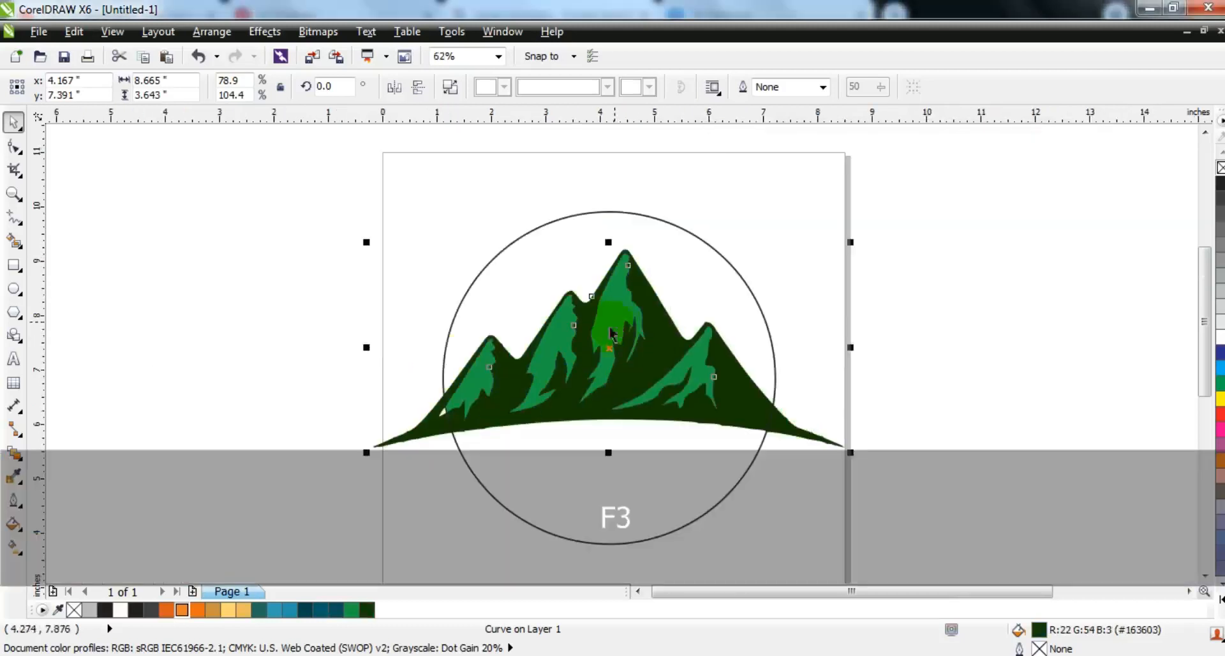
pyautogui.press('Escape')
pyautogui.moveTo(258, 260); pyautogui.dragTo(836, 465)
pyautogui.moveTo(911, 466); pyautogui.dragTo(266, 242)
pyautogui.rightClick(1218, 167)
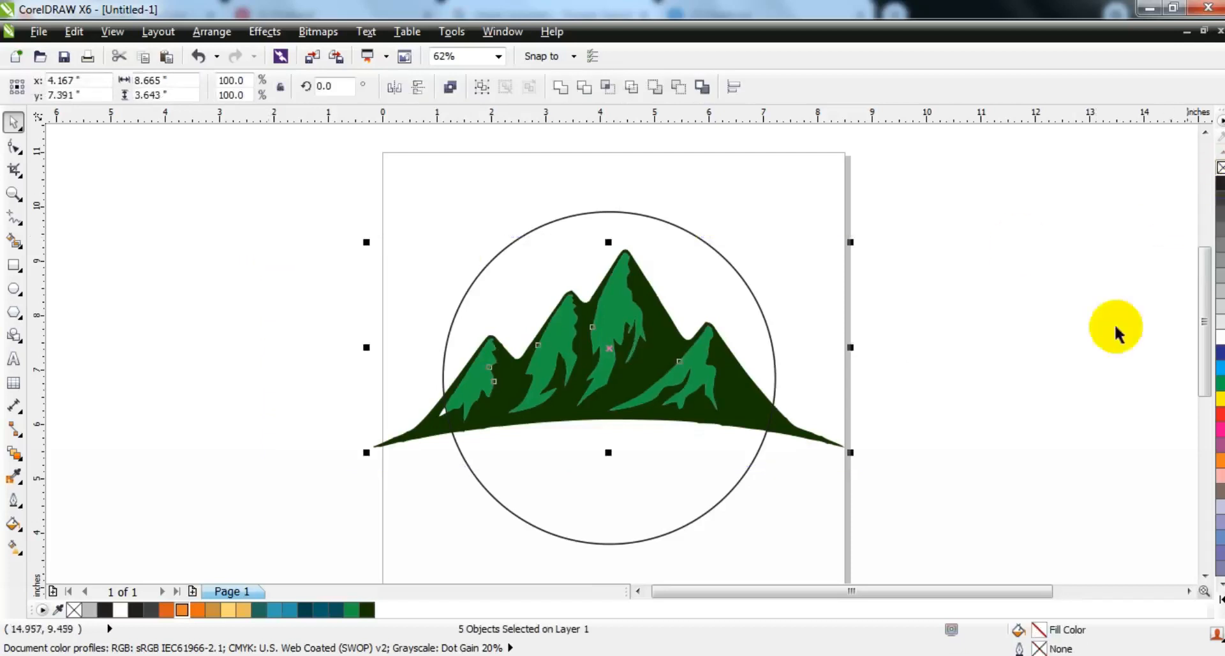
# - Move the mountain and its green shapes straight down by about 0.3 inch within the circle
pyautogui.rightClick(790, 432)
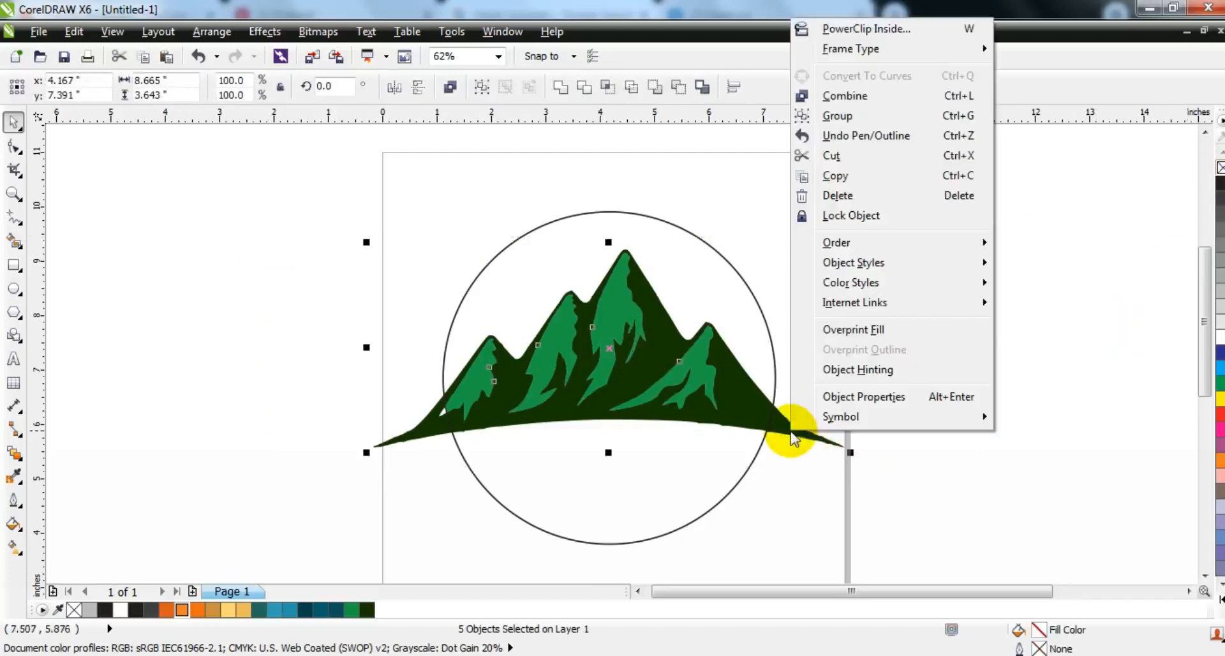
pyautogui.click(790, 437)
pyautogui.moveTo(787, 429); pyautogui.dragTo(788, 448)
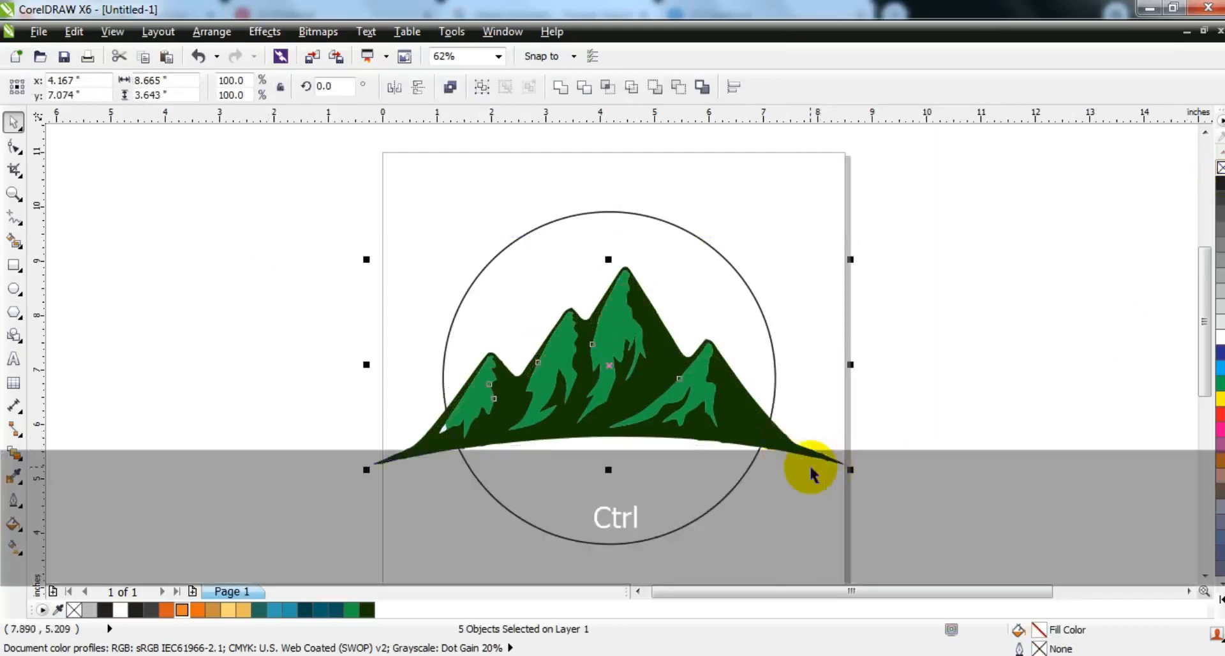
# - Create a Smart Fill shape in the circle area below the mountain and color it with the mountain's dark green
pyautogui.click(13, 241)
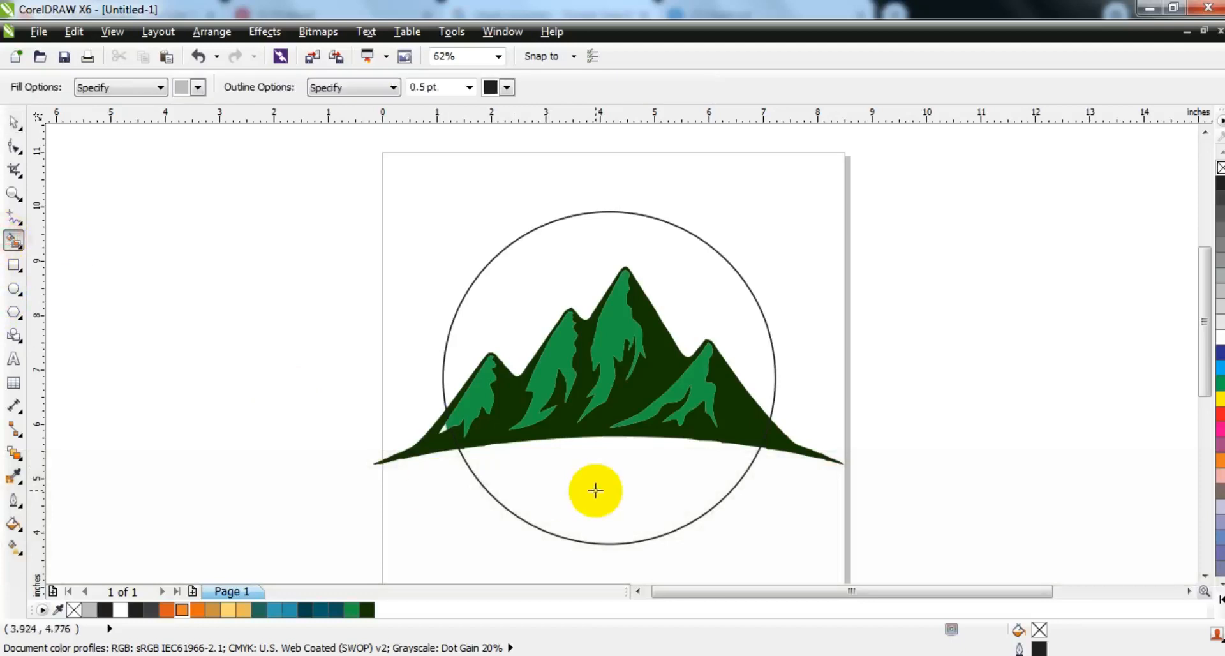
pyautogui.click(596, 490)
pyautogui.click(10, 125)
pyautogui.click(367, 610)
pyautogui.click(347, 511)
pyautogui.click(769, 428)
pyautogui.moveTo(765, 430); pyautogui.dragTo(801, 436)
pyautogui.keyDown('shift'); pyautogui.click(801, 451); pyautogui.keyUp('shift')
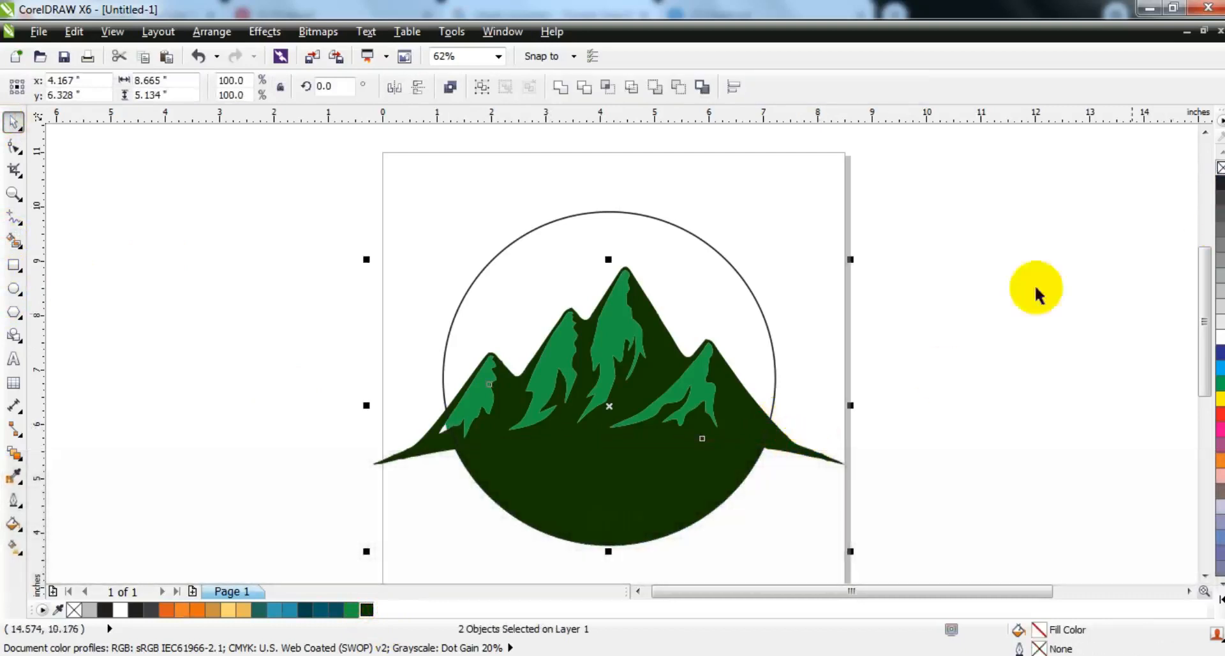
pyautogui.click(952, 337)
# - Draw a straight horizontal line 7.7 inches wide across the upper part of the circle with a 1.0 pt outline
pyautogui.click(13, 218)
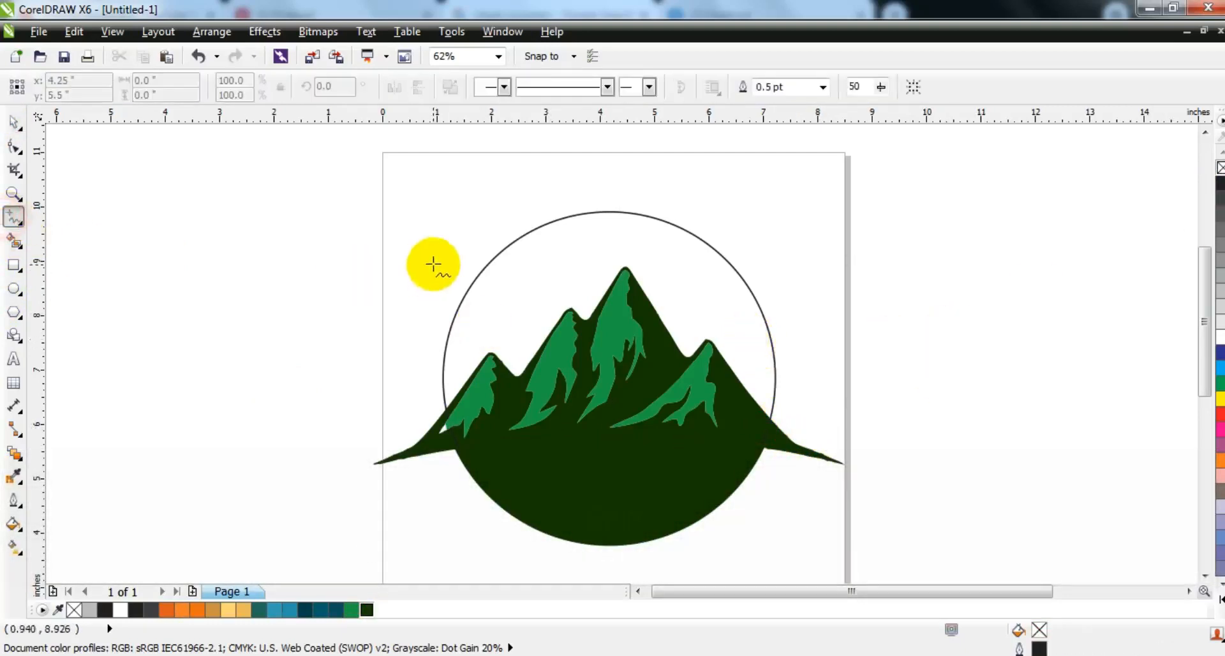
pyautogui.click(431, 258)
pyautogui.press('ctrl')
pyautogui.click(850, 236)
pyautogui.click(13, 121)
pyautogui.click(823, 87)
pyautogui.click(805, 153)
# - Duplicate the horizontal line straight down and repeat the duplication to make six evenly spaced lines across the sky
pyautogui.press('ctrl')
pyautogui.moveTo(834, 257)
pyautogui.mouseDown()
pyautogui.moveTo(825, 241)
pyautogui.moveTo(821, 266)
pyautogui.mouseUp()
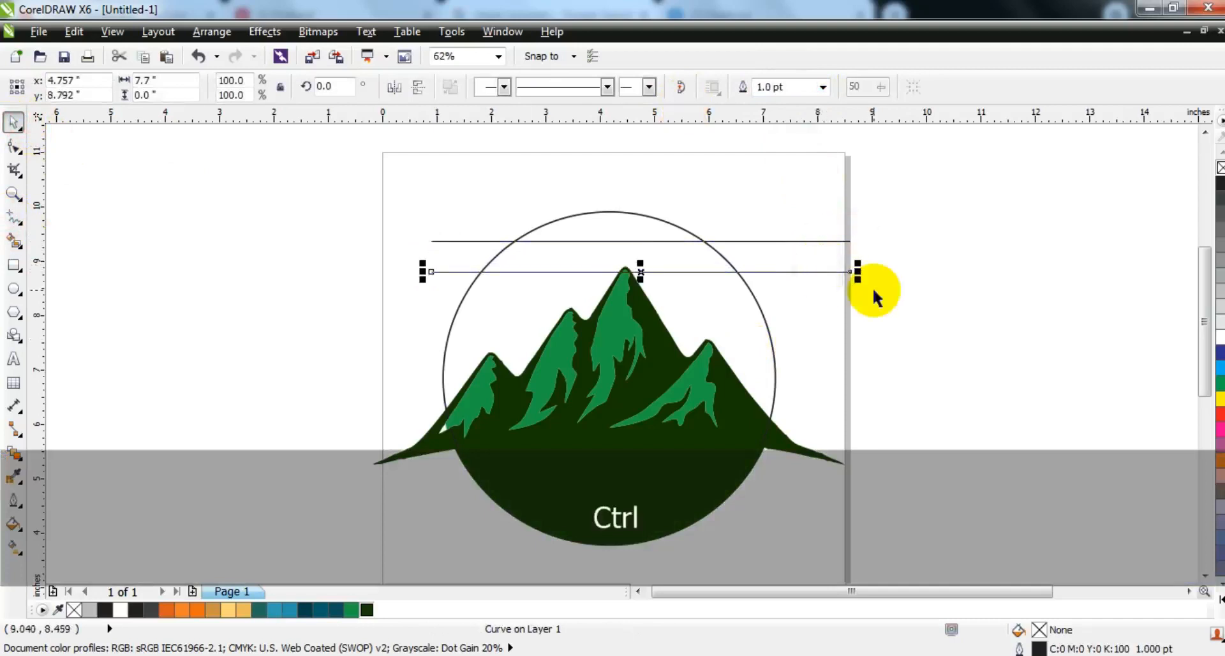
pyautogui.hotkey('ctrl', 'r')
pyautogui.hotkey('ctrl', 'r')
pyautogui.hotkey('ctrl', 'r')
pyautogui.hotkey('ctrl', 'r')
# - Stretch the six lines farther past the circle's left side and slightly tighten their vertical spacing
pyautogui.moveTo(903, 227); pyautogui.dragTo(377, 402)
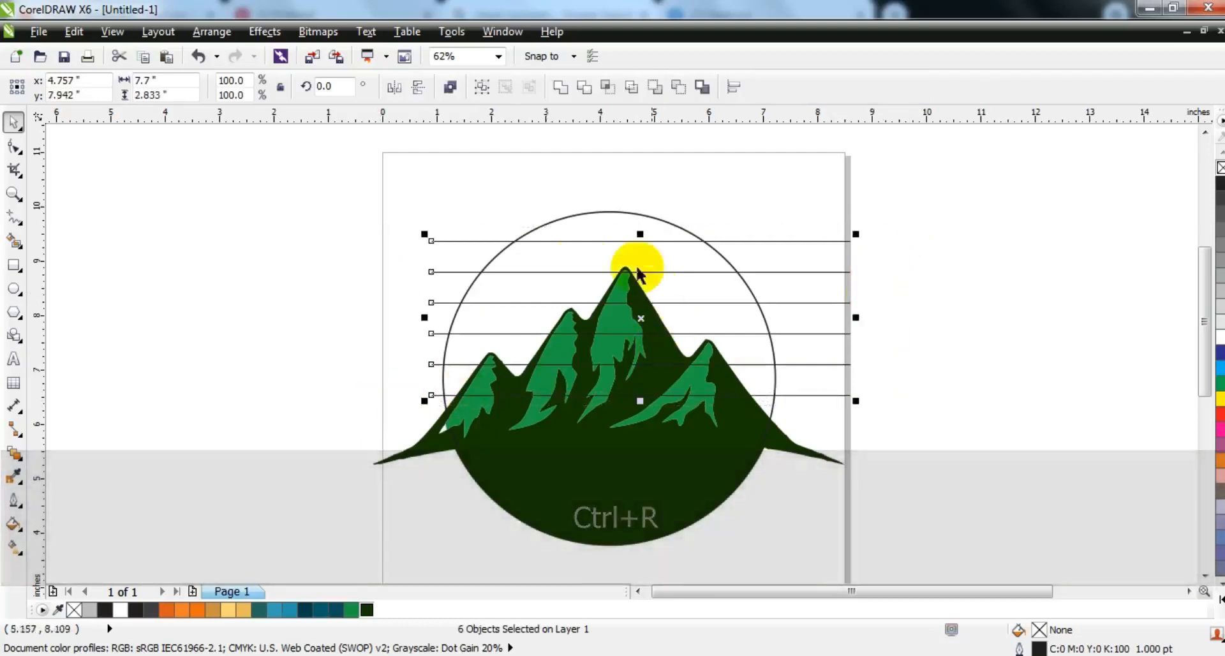
pyautogui.moveTo(424, 317); pyautogui.dragTo(396, 317)
pyautogui.moveTo(625, 401); pyautogui.dragTo(625, 392)
pyautogui.click(1011, 327)
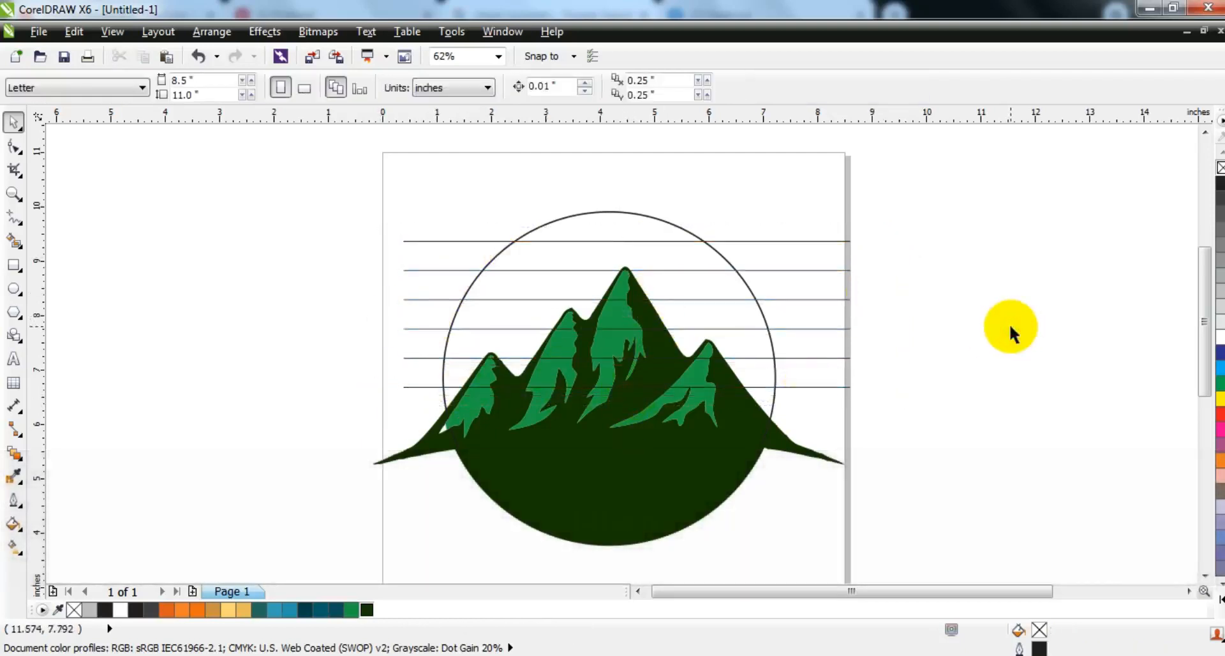
# - Create Smart Fill shapes in all the sky areas between the lines, the circle and the mountain
pyautogui.click(13, 241)
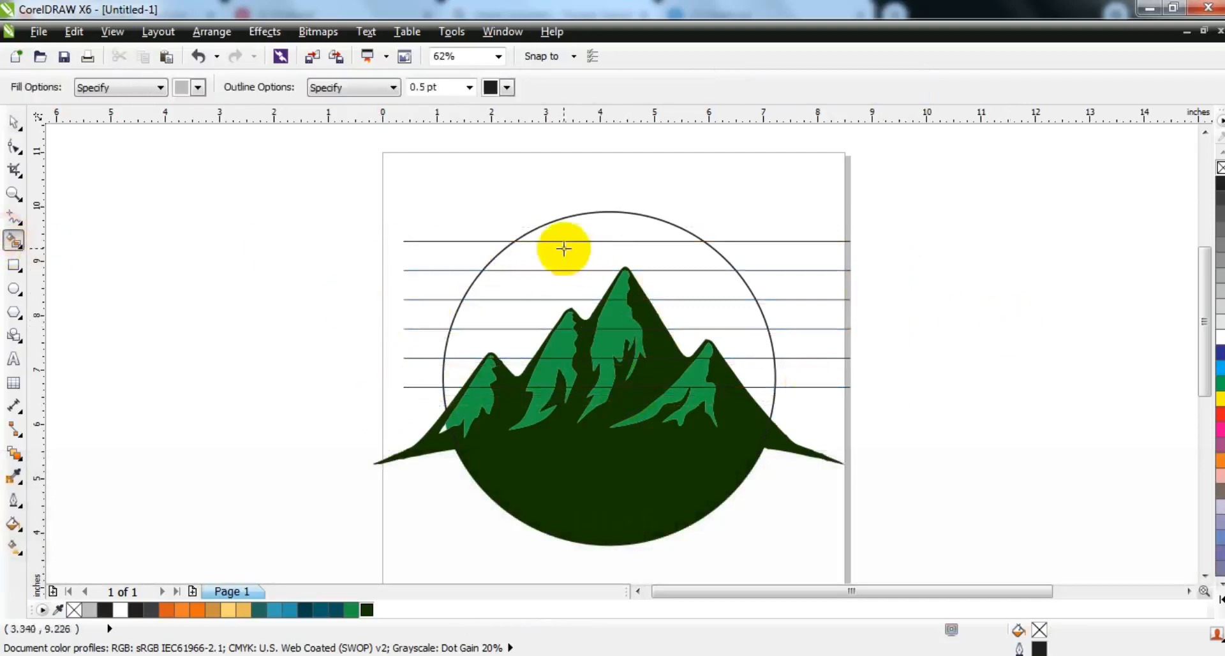
pyautogui.click(559, 231)
pyautogui.click(553, 250)
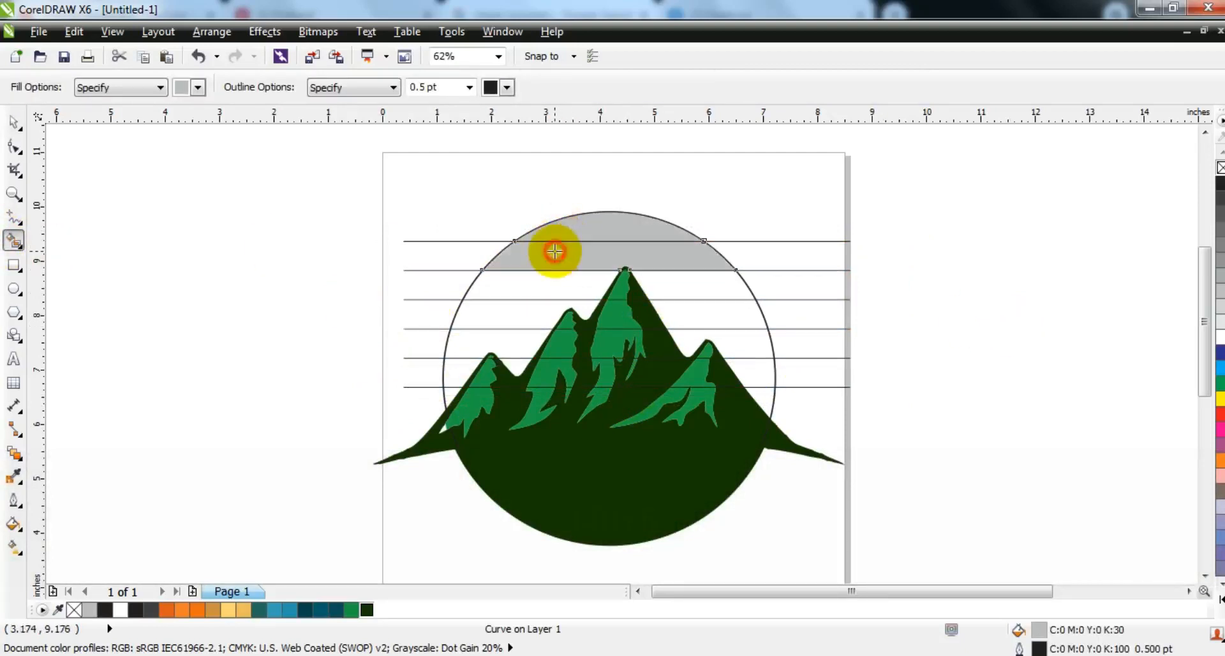
pyautogui.click(550, 289)
pyautogui.click(702, 287)
pyautogui.click(706, 312)
pyautogui.click(578, 304)
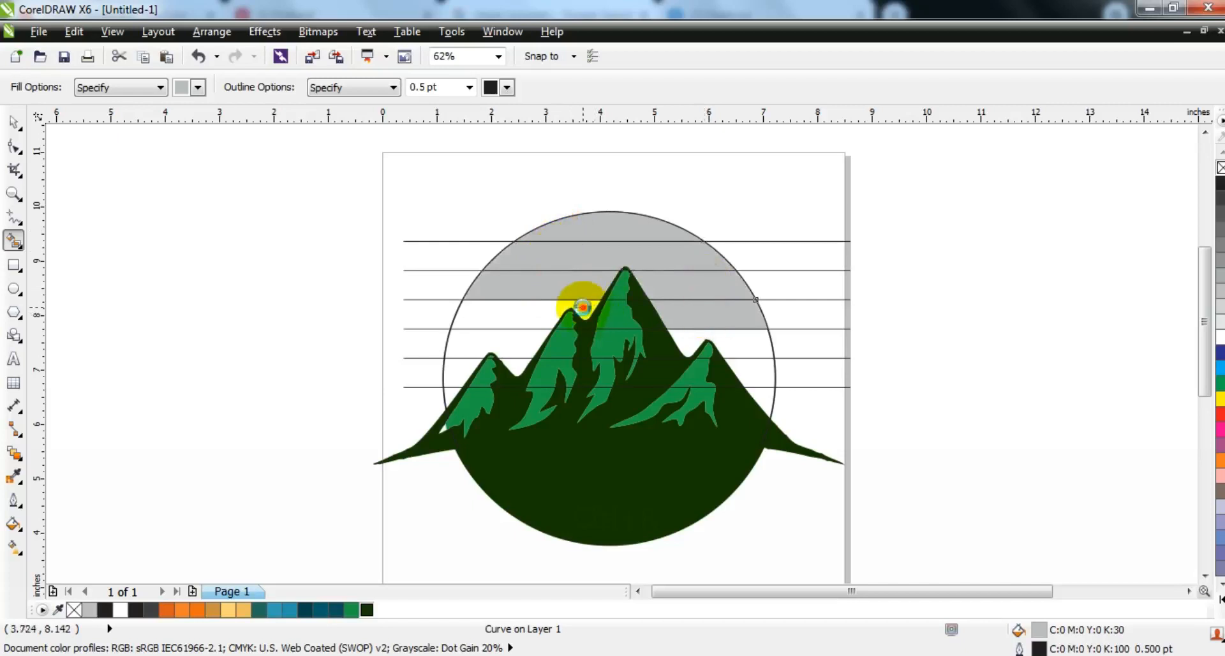
pyautogui.click(515, 345)
pyautogui.click(702, 333)
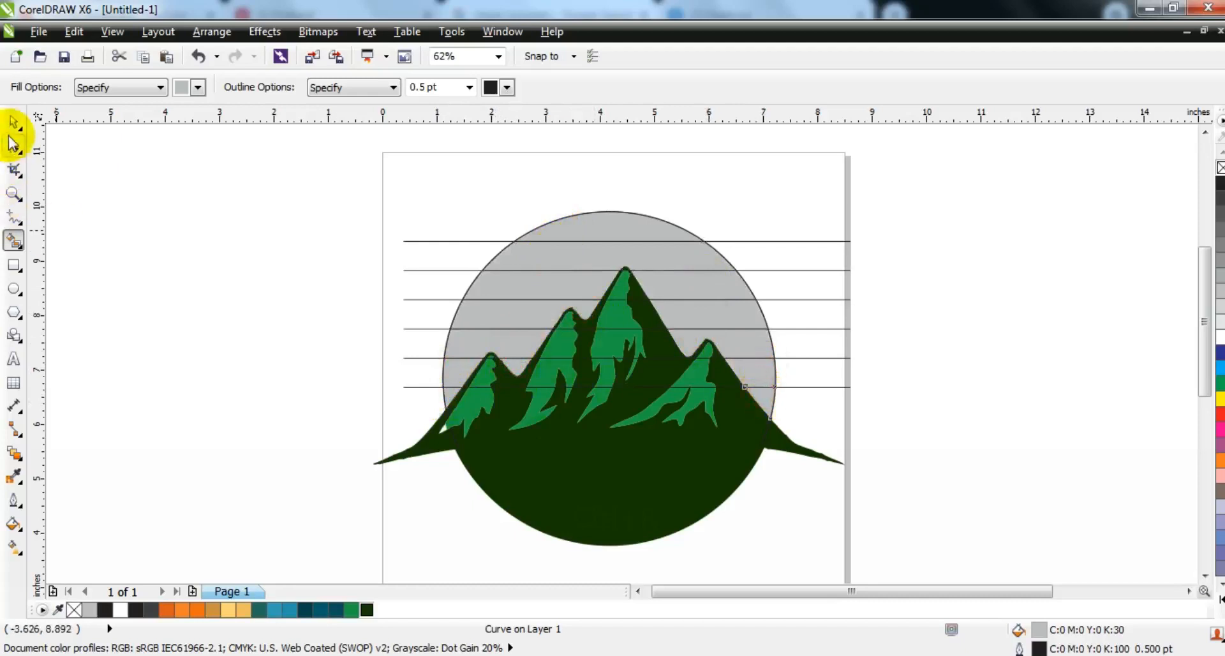
# - Delete the six horizontal guide lines, keeping the filled sky bands
pyautogui.click(14, 122)
pyautogui.moveTo(904, 193); pyautogui.dragTo(893, 313)
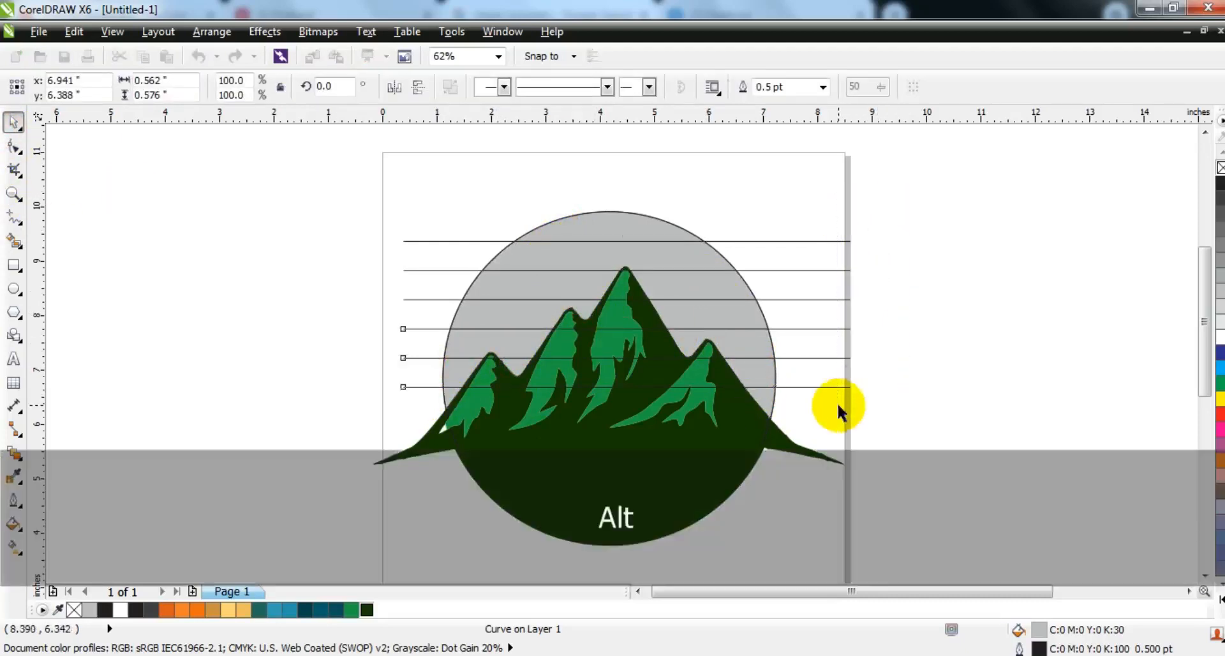
pyautogui.moveTo(837, 402); pyautogui.dragTo(841, 402)
pyautogui.press('Delete')
# - Fill the top sky band with yellow C0 M20 Y100 K0 and the second band with C0 M28 Y100 K0
pyautogui.click(622, 231)
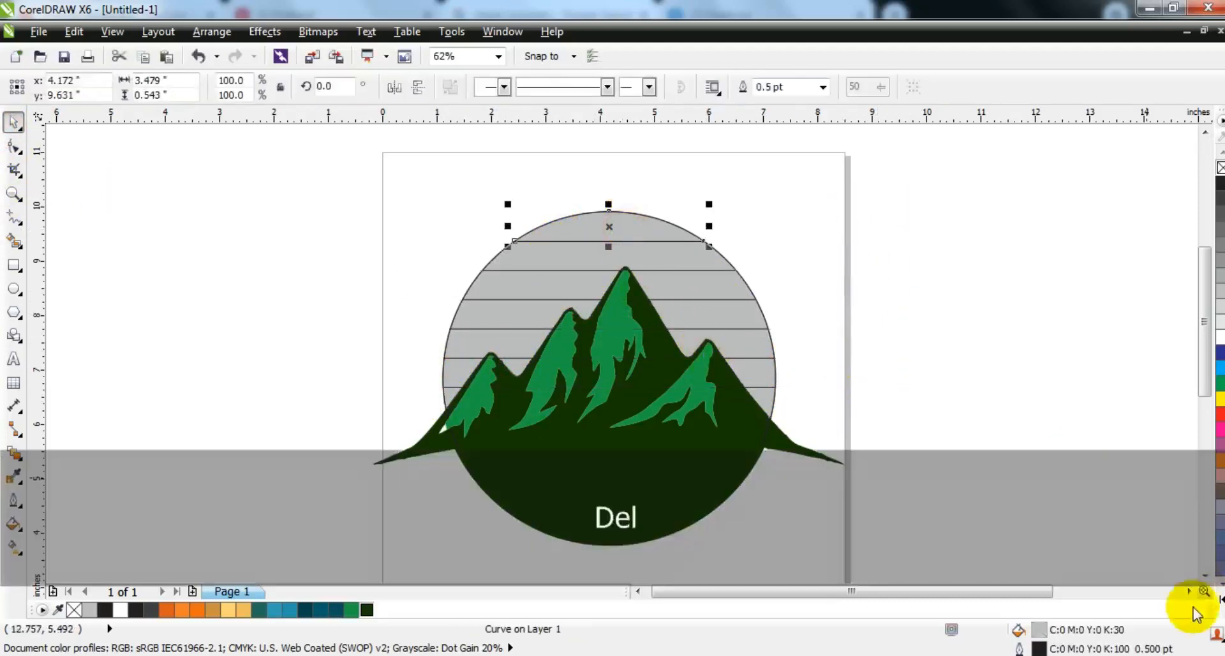
pyautogui.click(1219, 601)
pyautogui.click(1202, 150)
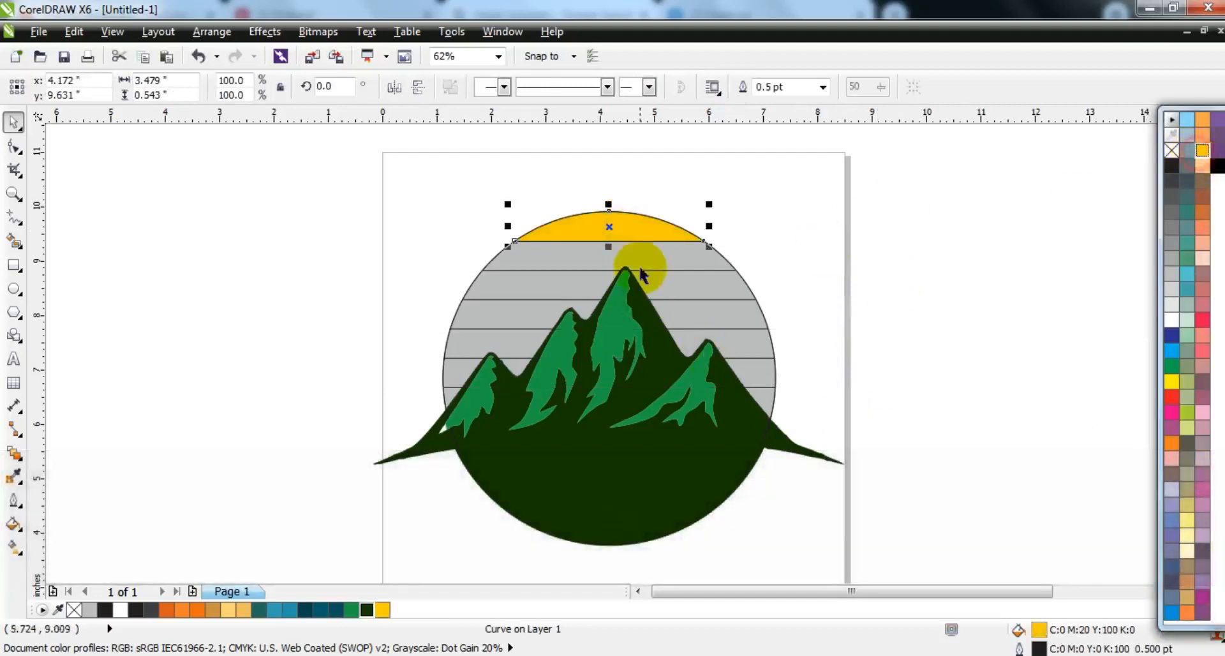
pyautogui.click(692, 260)
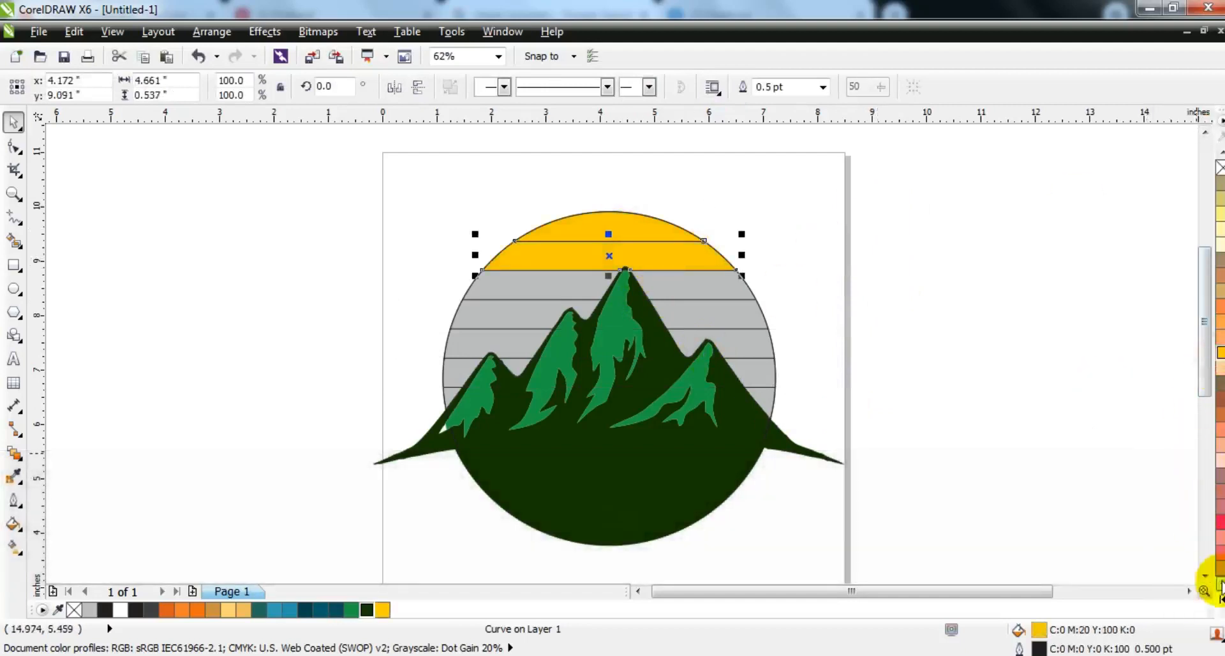
pyautogui.click(1219, 599)
pyautogui.keyDown('ctrl'); pyautogui.click(1172, 394); pyautogui.keyUp('ctrl')
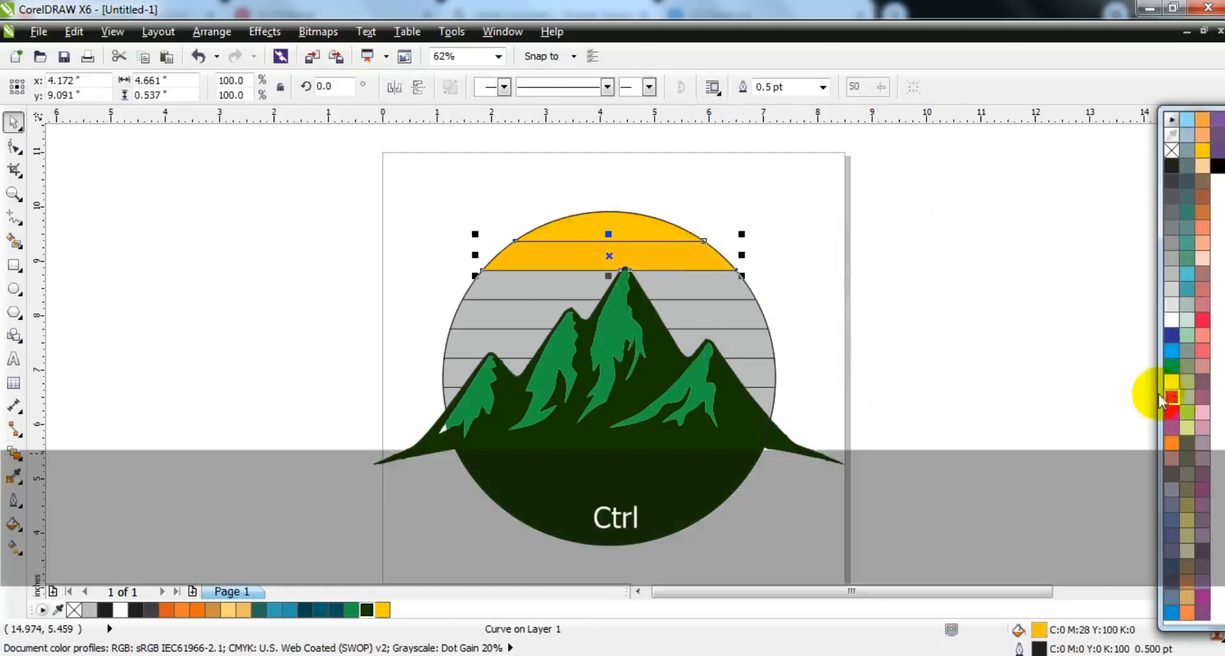
# - Color both pieces of the third sky band orange by tinting the yellow with red
pyautogui.click(744, 290)
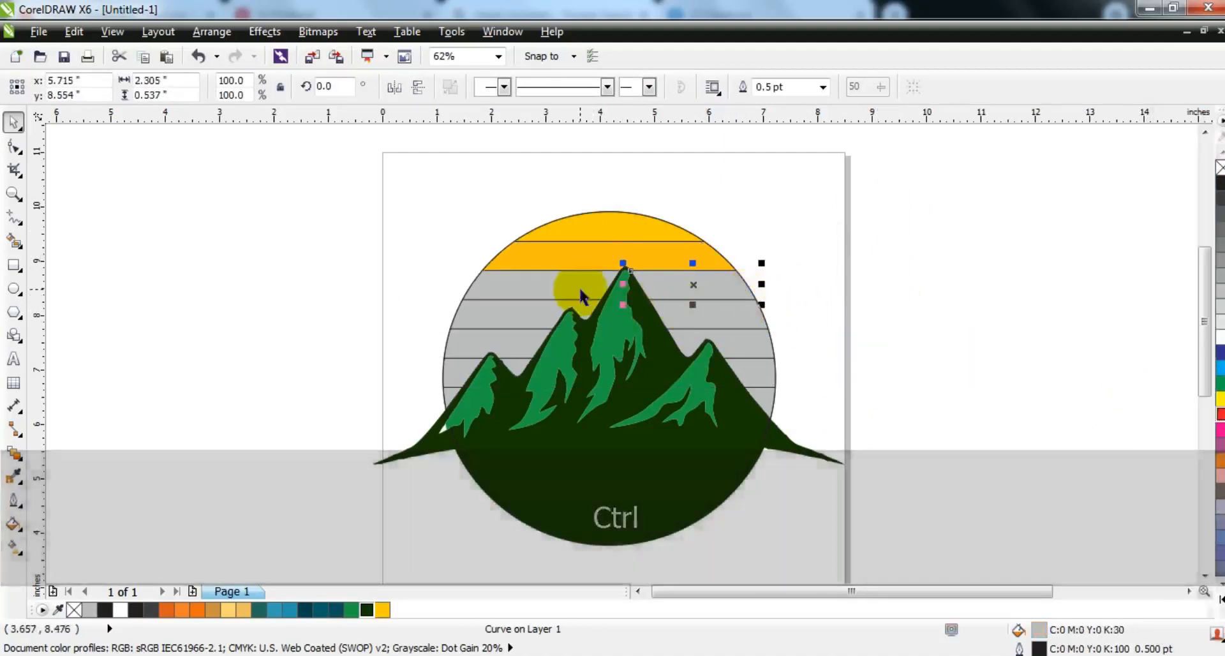
pyautogui.keyDown('shift'); pyautogui.click(580, 292); pyautogui.keyUp('shift')
pyautogui.click(382, 610)
pyautogui.keyDown('ctrl'); pyautogui.click(1219, 421); pyautogui.keyUp('ctrl')
pyautogui.click(872, 350)
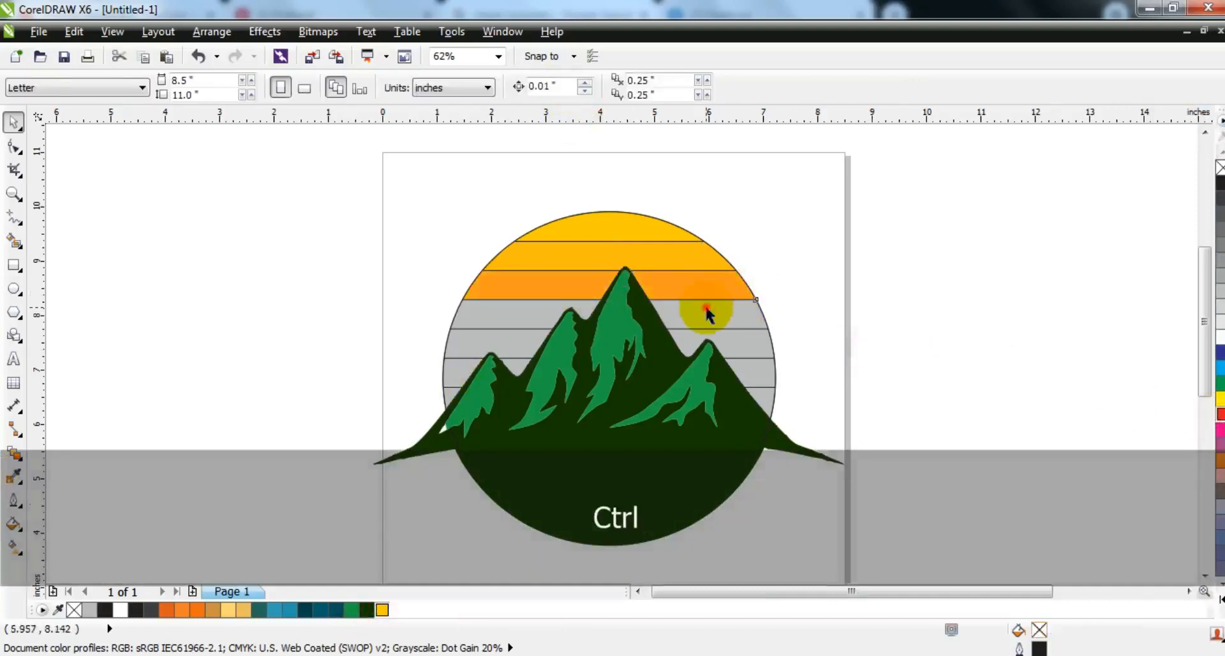
# - Weld the pieces of the fourth sky band and fill it with red tinted with yellow to a deeper orange
pyautogui.click(707, 312)
pyautogui.keyDown('shift'); pyautogui.click(582, 308); pyautogui.keyUp('shift')
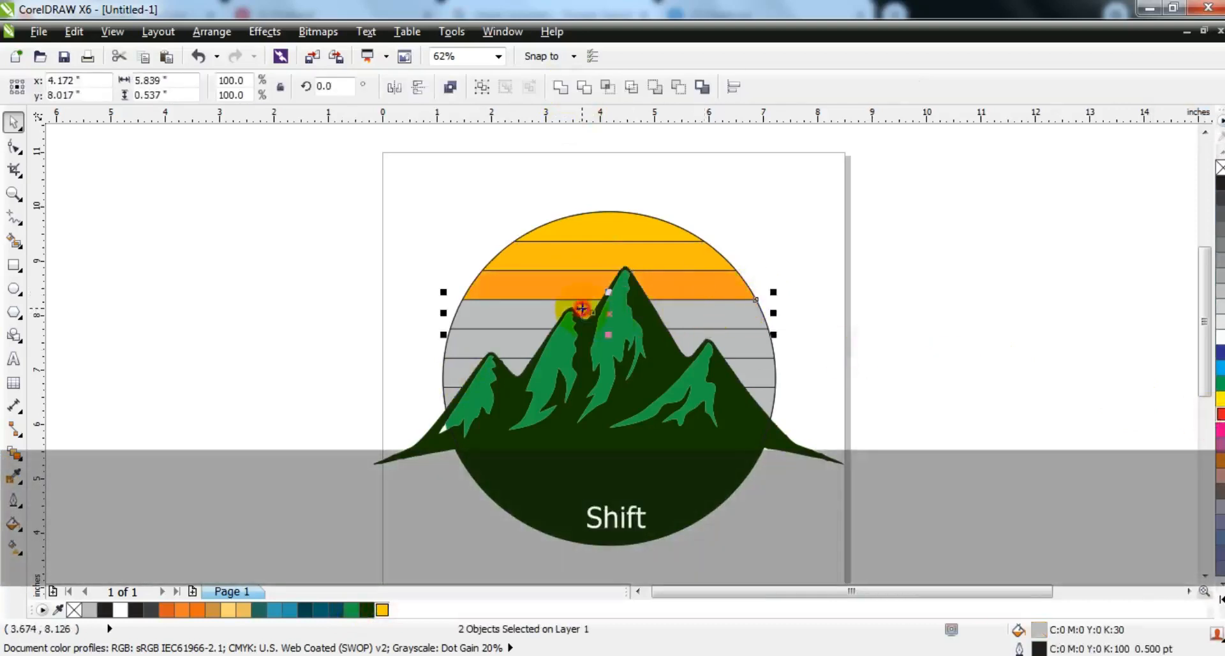
pyautogui.click(562, 88)
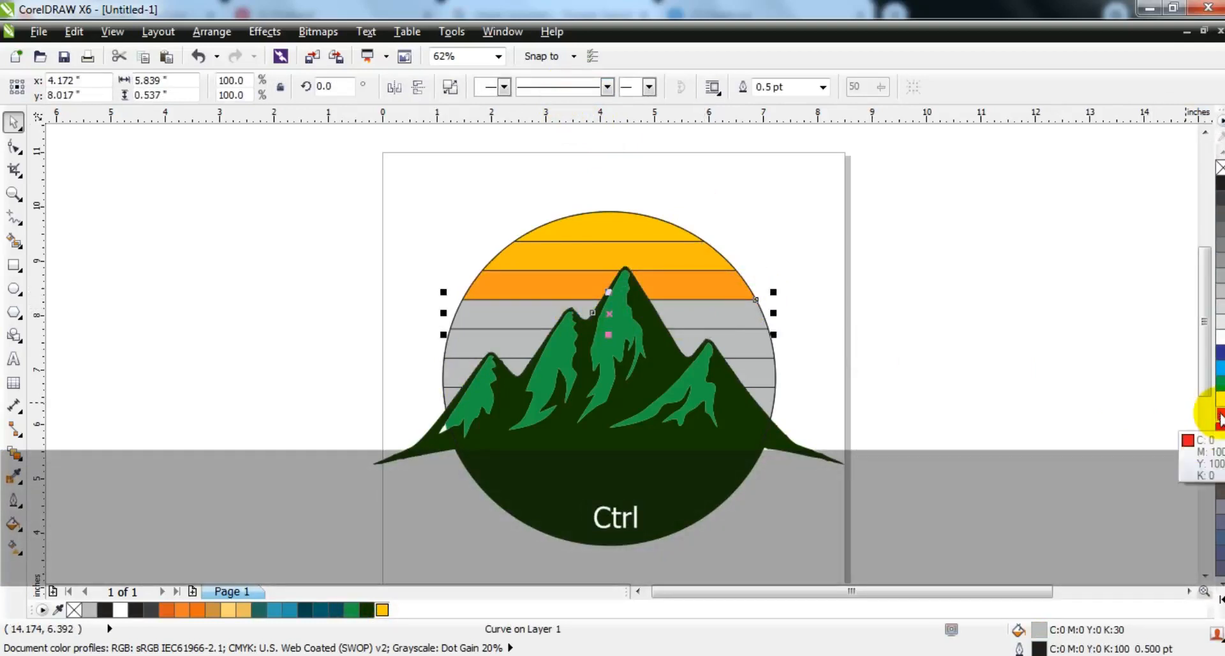
pyautogui.click(1218, 418)
pyautogui.keyDown('ctrl'); pyautogui.click(1219, 400); pyautogui.keyUp('ctrl')
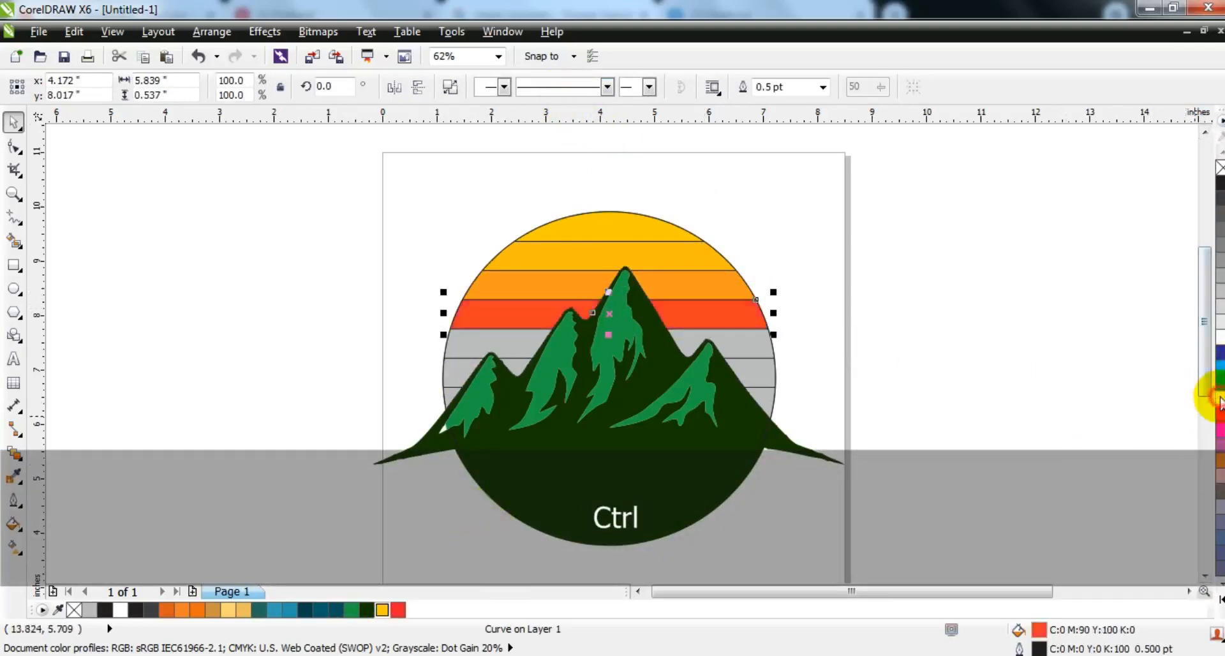
pyautogui.click(961, 381)
# - Weld the two pieces of the fifth sky band and fill it with red slightly tinted with yellow
pyautogui.click(751, 351)
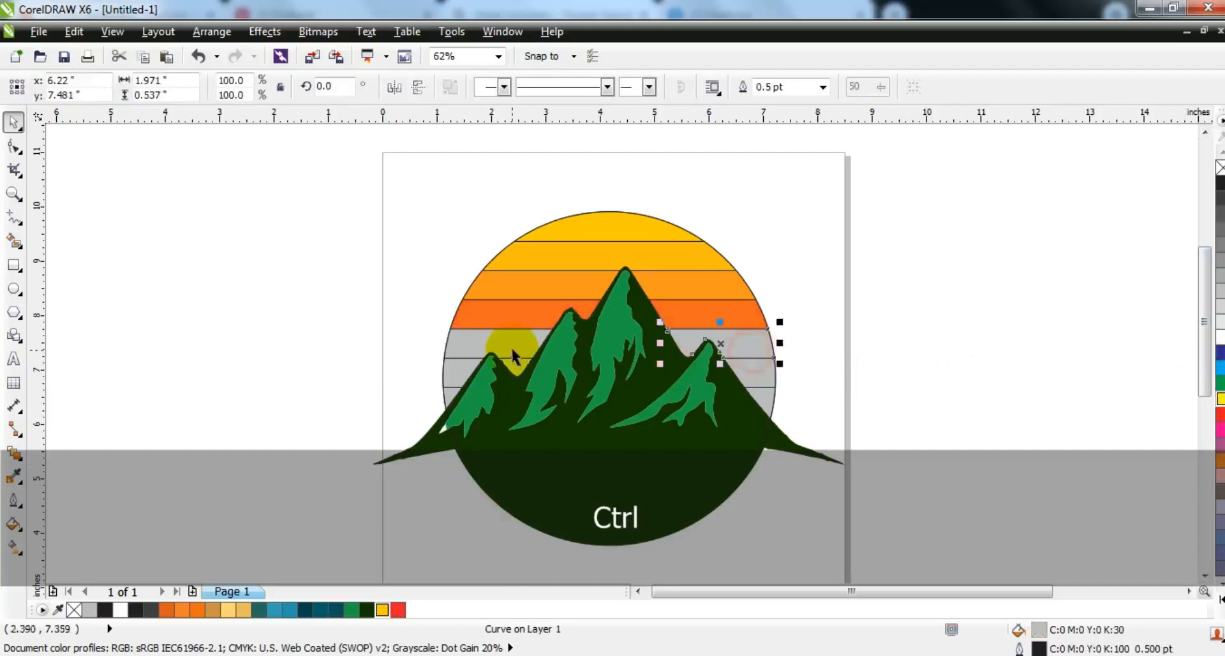
pyautogui.keyDown('shift'); pyautogui.click(518, 353); pyautogui.keyUp('shift')
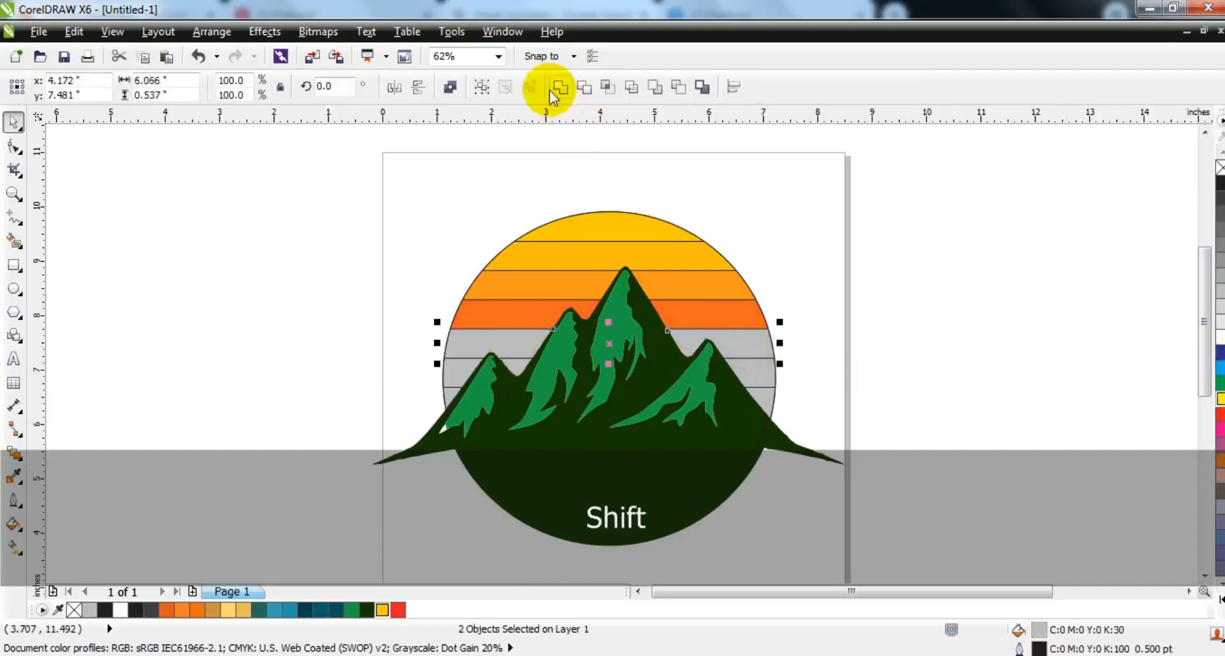
pyautogui.click(549, 88)
pyautogui.click(1219, 415)
pyautogui.keyDown('ctrl'); pyautogui.click(1218, 400); pyautogui.keyUp('ctrl')
# - Fill the three pieces of the sixth sky band with red C0 M100 Y100 K0
pyautogui.keyDown('ctrl'); pyautogui.click(766, 373); pyautogui.keyUp('ctrl')
pyautogui.keyDown('shift'); pyautogui.click(515, 366); pyautogui.keyUp('shift')
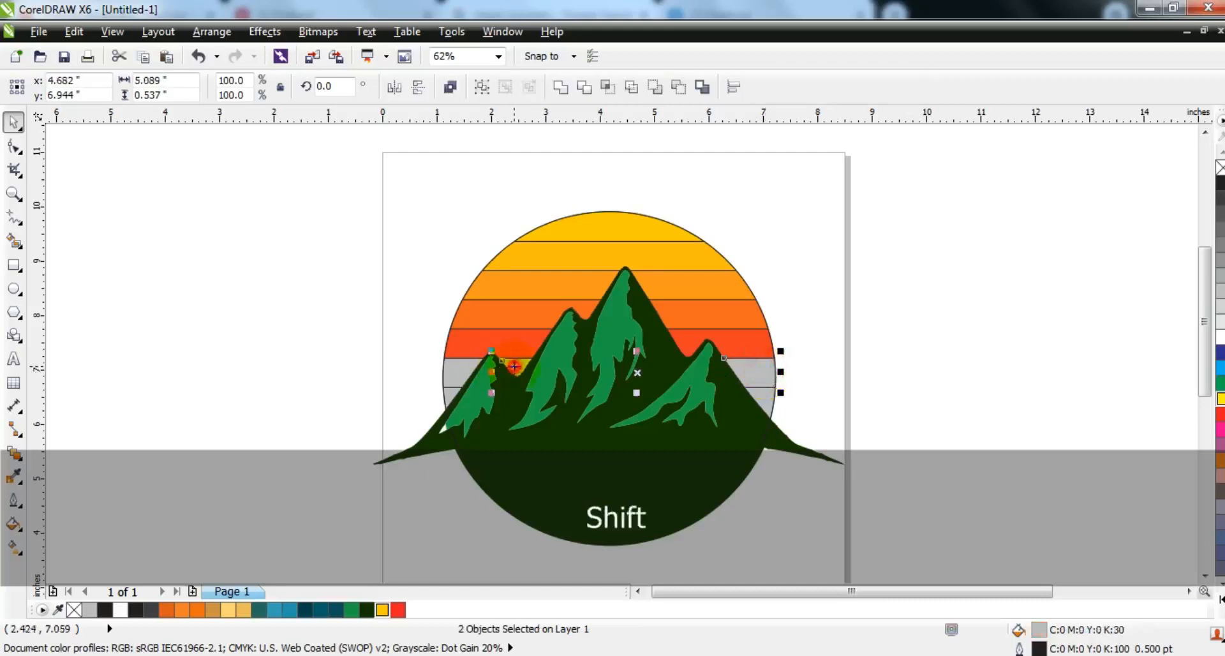
pyautogui.keyDown('shift'); pyautogui.click(451, 373); pyautogui.keyUp('shift')
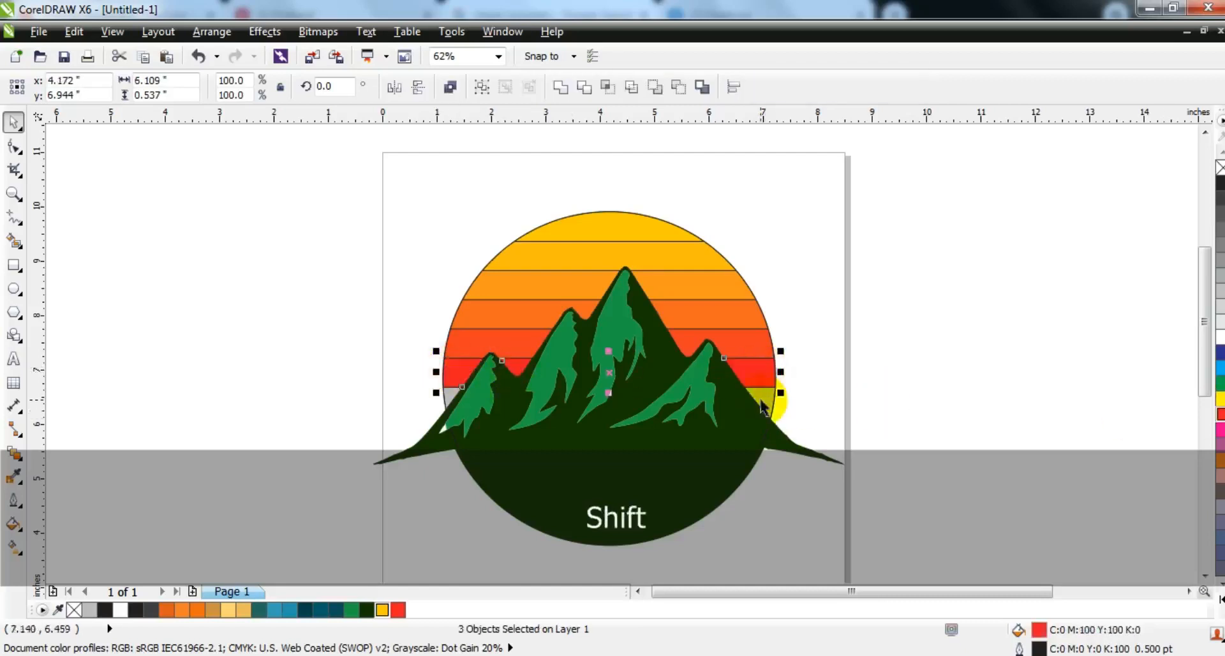
# - Fill both pieces of the lowest sky band with red and darken it with black to a dark red
pyautogui.click(453, 402)
pyautogui.keyDown('shift'); pyautogui.click(447, 401); pyautogui.keyUp('shift')
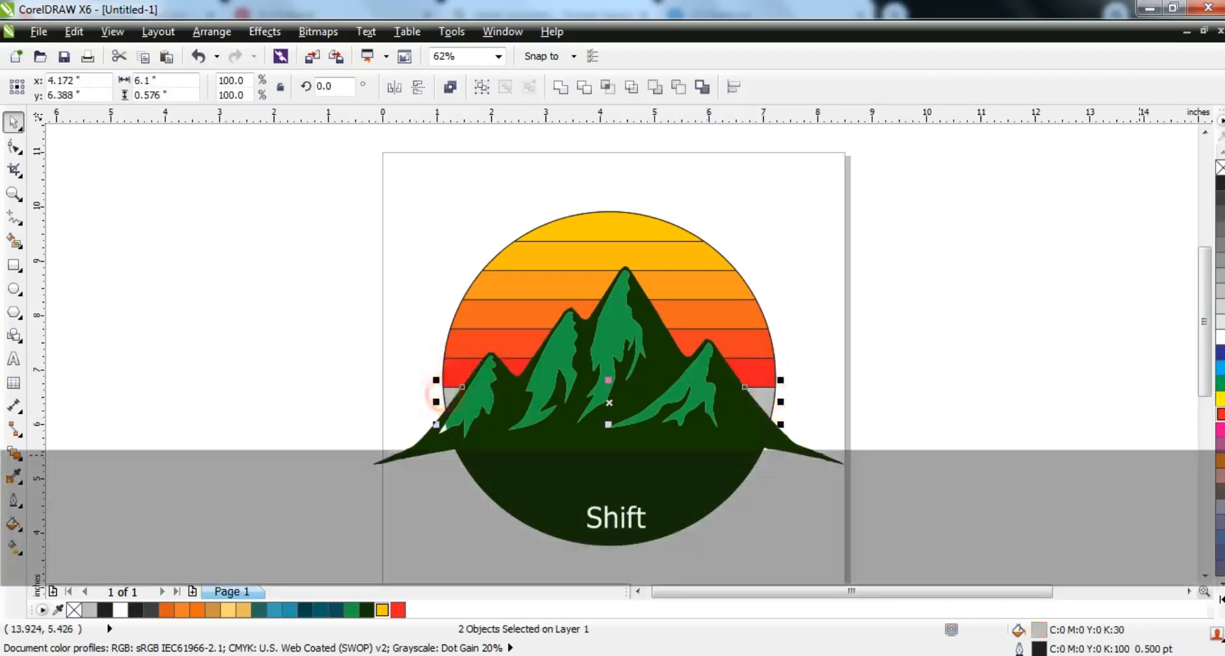
pyautogui.click(1220, 416)
pyautogui.click(1219, 598)
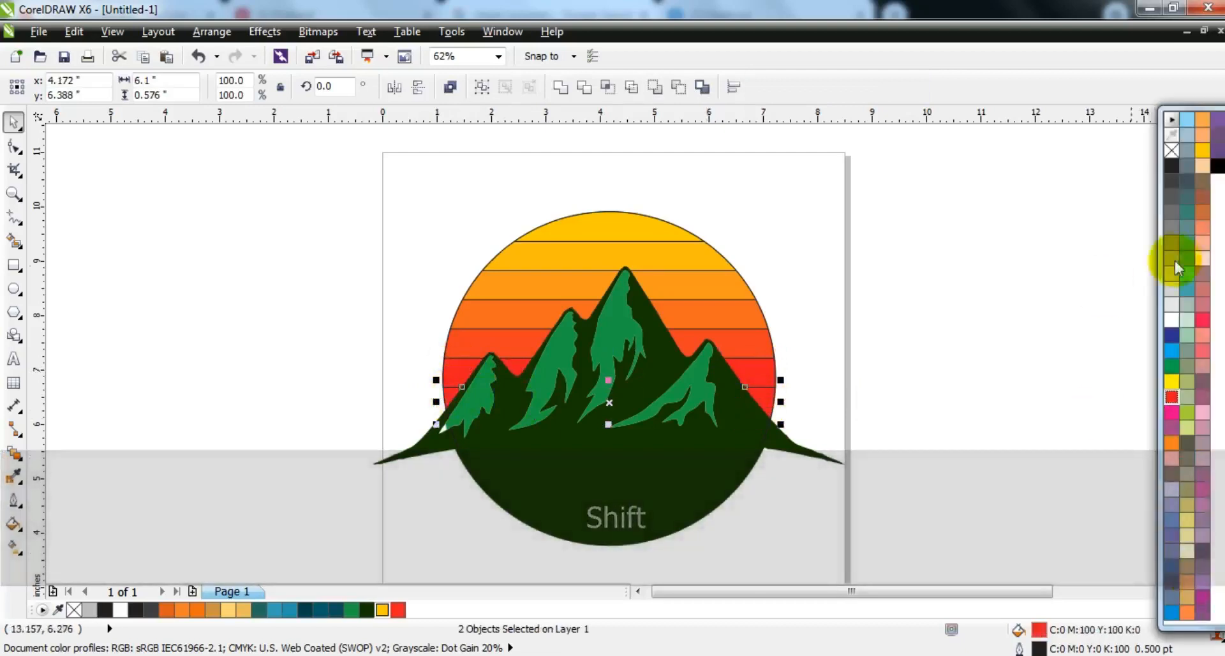
pyautogui.keyDown('ctrl'); pyautogui.click(1219, 173); pyautogui.keyUp('ctrl')
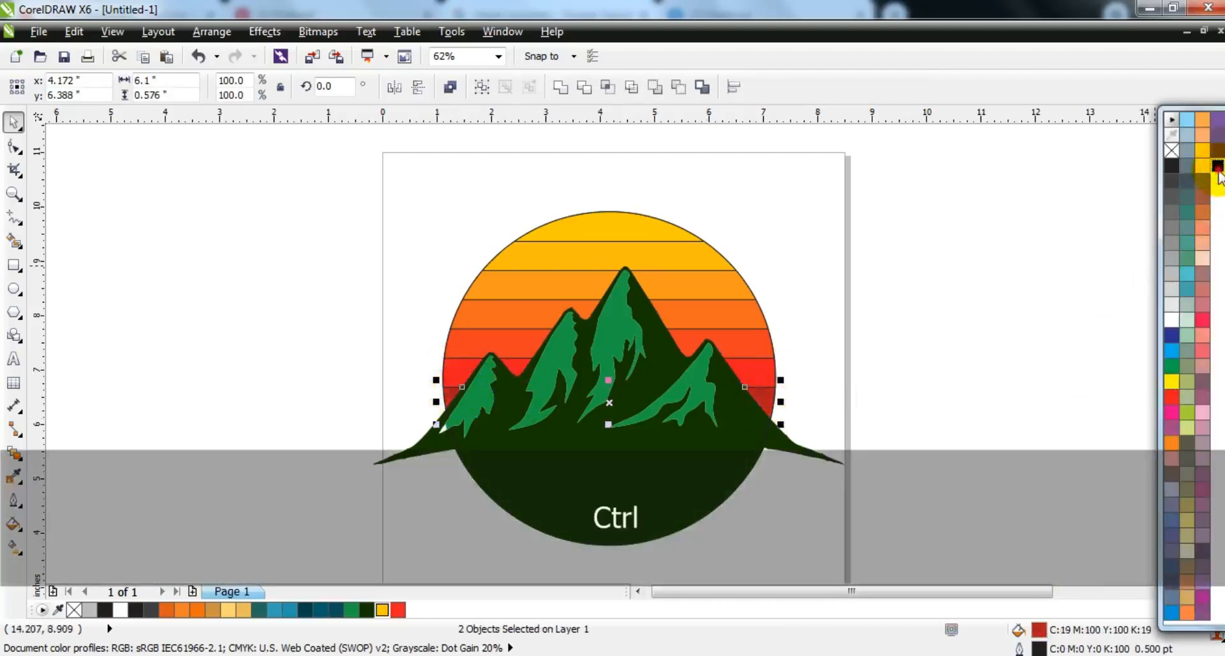
pyautogui.click(955, 285)
# - Remove the sky bands' outlines and PowerClip the bands and mountain shapes, sent to the back, inside the circle
pyautogui.moveTo(1084, 169); pyautogui.dragTo(299, 477)
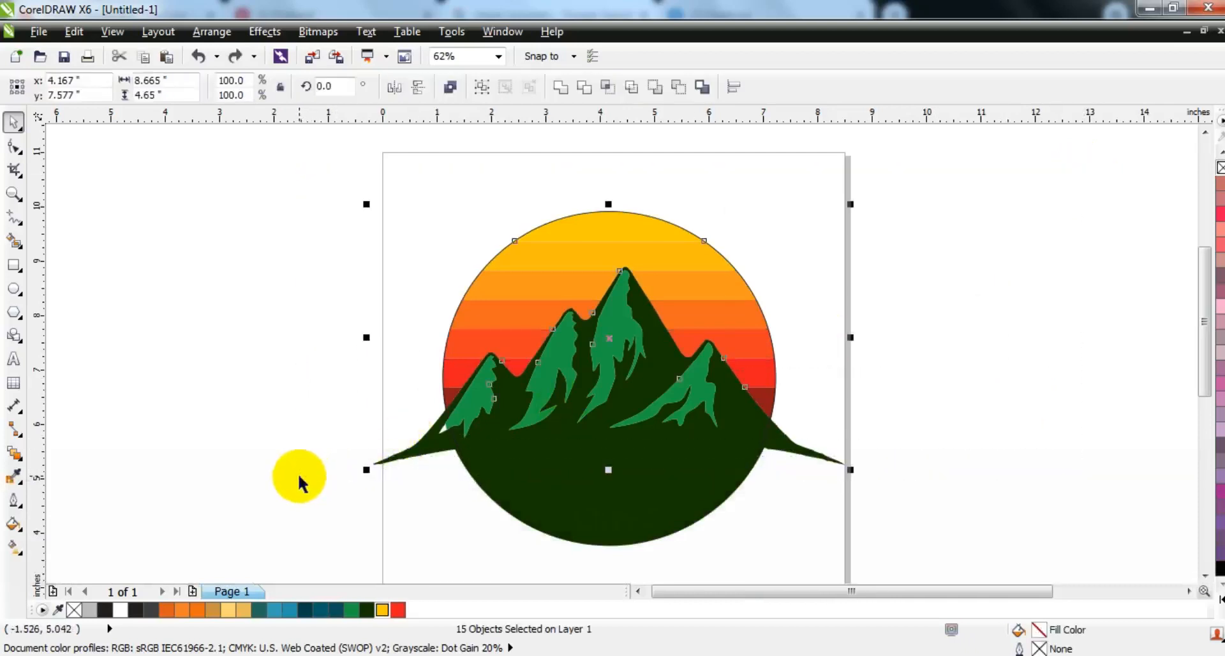
pyautogui.hotkey('shift', 'pagedown')
pyautogui.click(264, 32)
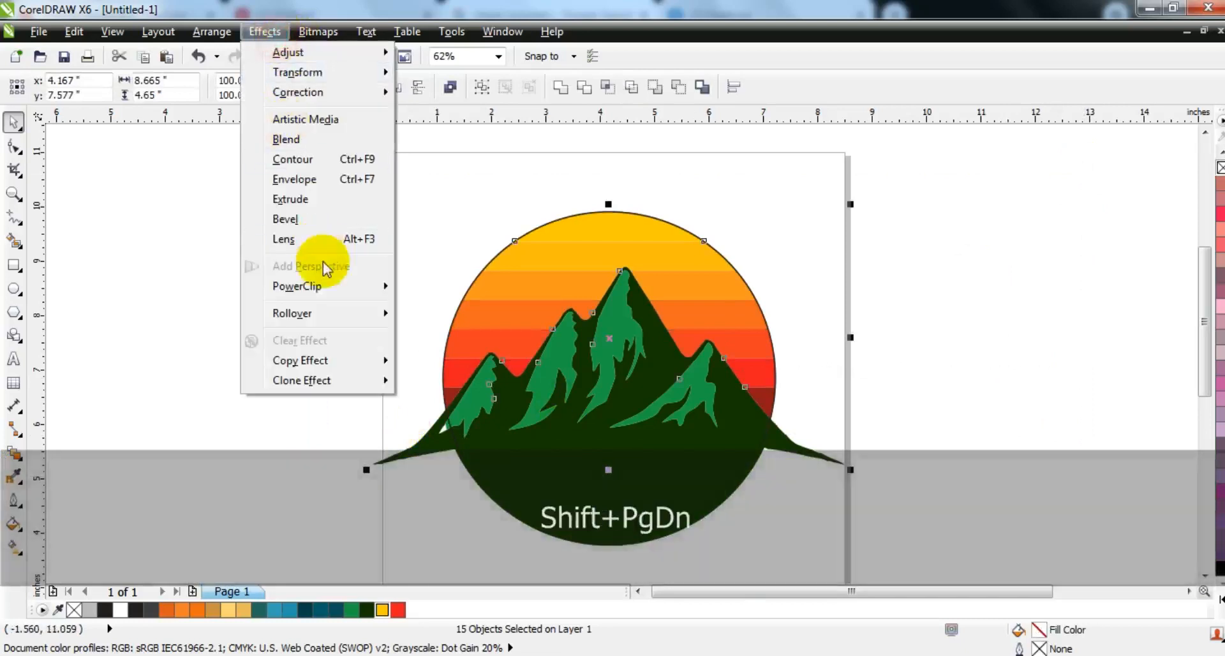
pyautogui.moveTo(358, 286)
pyautogui.click(440, 284)
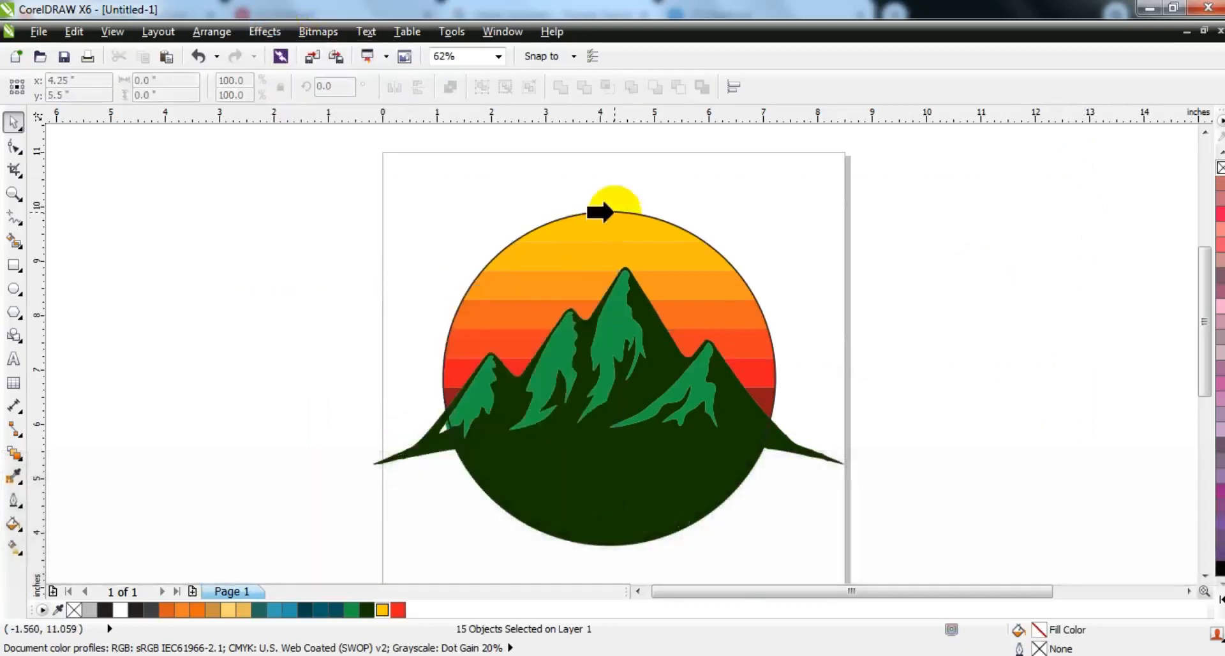
pyautogui.click(611, 212)
# - Remove the circle's outline and PowerClip the dark green lower shape inside the circle
pyautogui.click(1050, 300)
pyautogui.click(674, 479)
pyautogui.press('w')
pyautogui.click(622, 345)
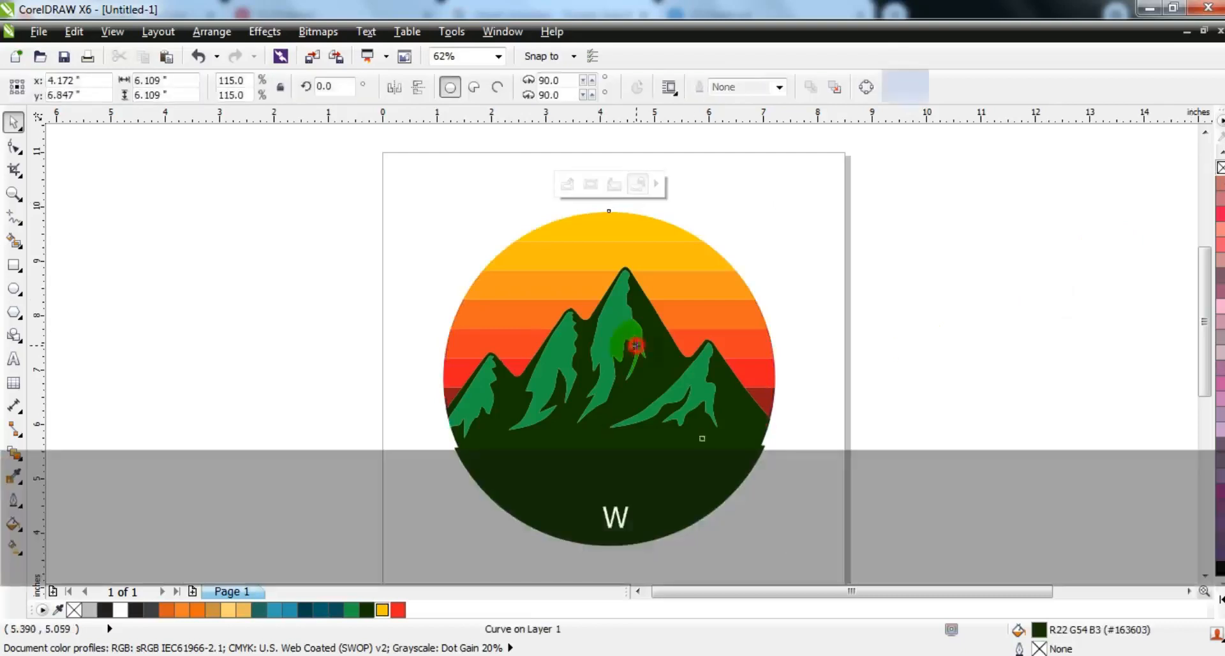
pyautogui.click(957, 372)
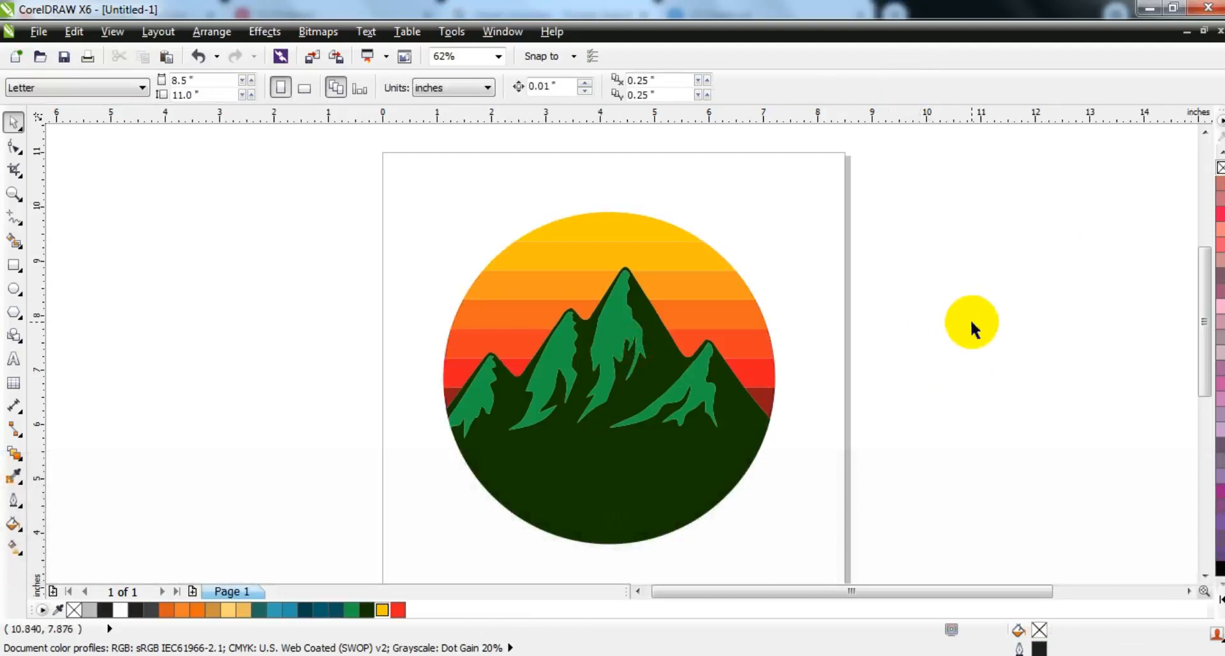
# - Draw a wavy freehand curve about 7.07 inches wide across the lower part of the circle and adjust its placement
pyautogui.click(13, 218)
pyautogui.moveTo(451, 471)
pyautogui.mouseDown()
pyautogui.moveTo(793, 470)
pyautogui.moveTo(836, 452)
pyautogui.mouseUp()
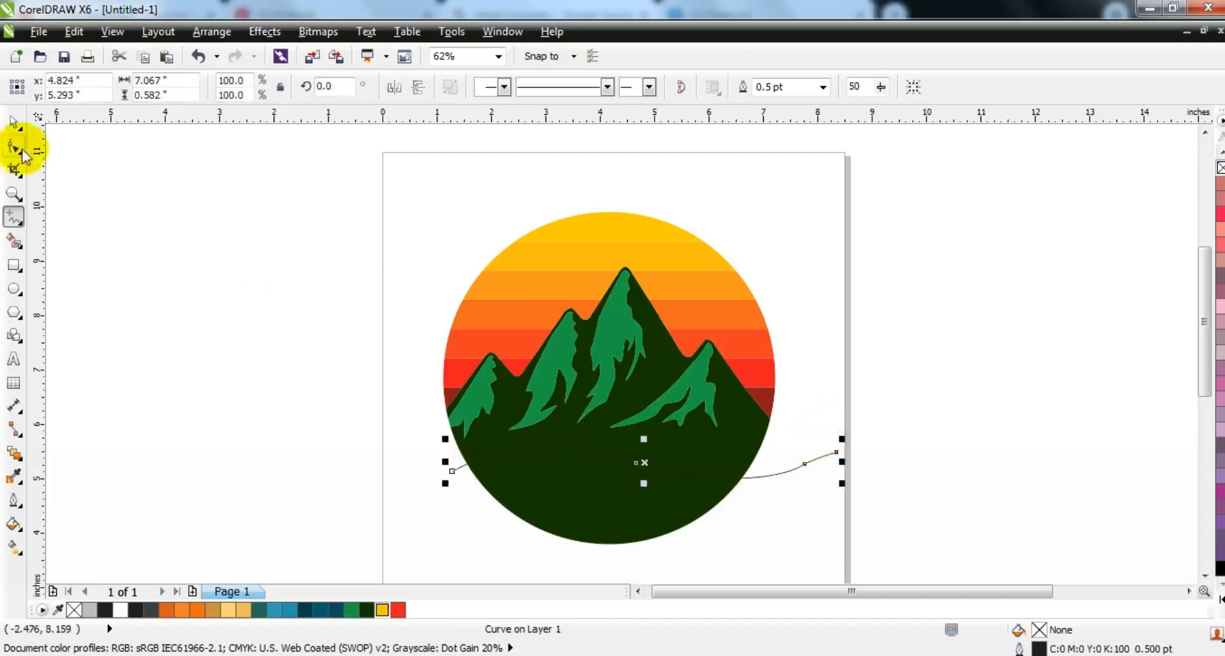
pyautogui.click(11, 126)
pyautogui.moveTo(648, 462); pyautogui.dragTo(623, 459)
pyautogui.click(623, 460)
# - Duplicate the wavy curve with a small vertical offset and scale both curves to about 6.65 inches wide overall
pyautogui.moveTo(816, 483); pyautogui.dragTo(809, 454)
pyautogui.moveTo(862, 408); pyautogui.dragTo(432, 496)
pyautogui.moveTo(816, 458); pyautogui.dragTo(807, 467)
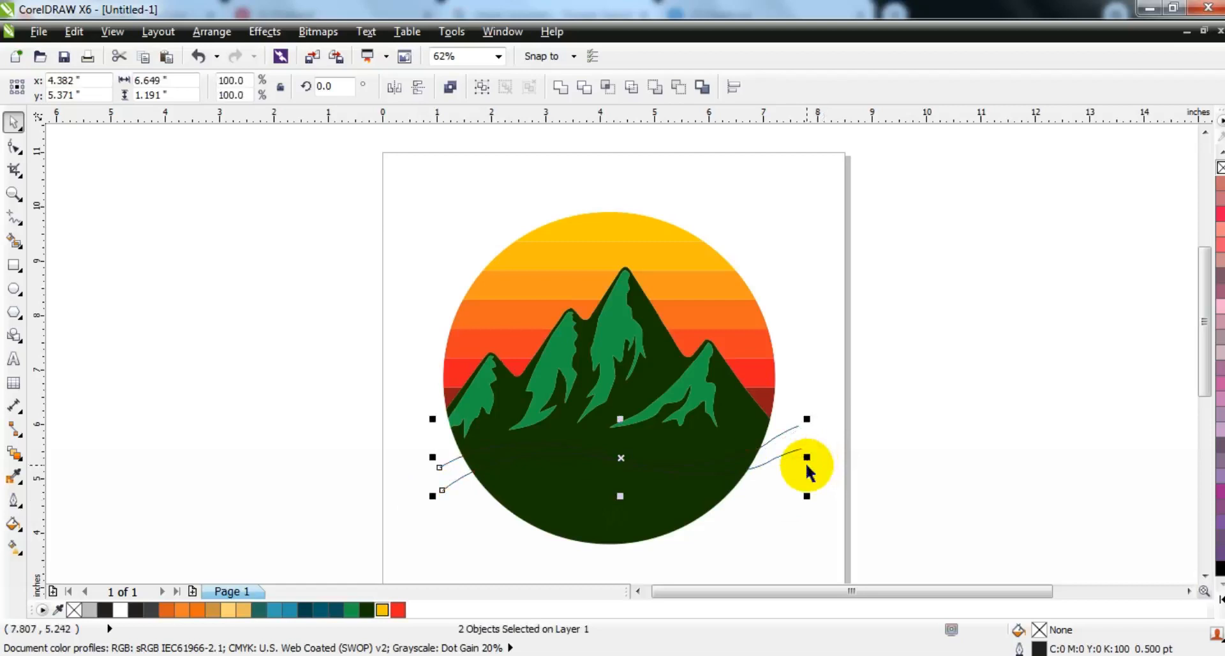
pyautogui.press('Escape')
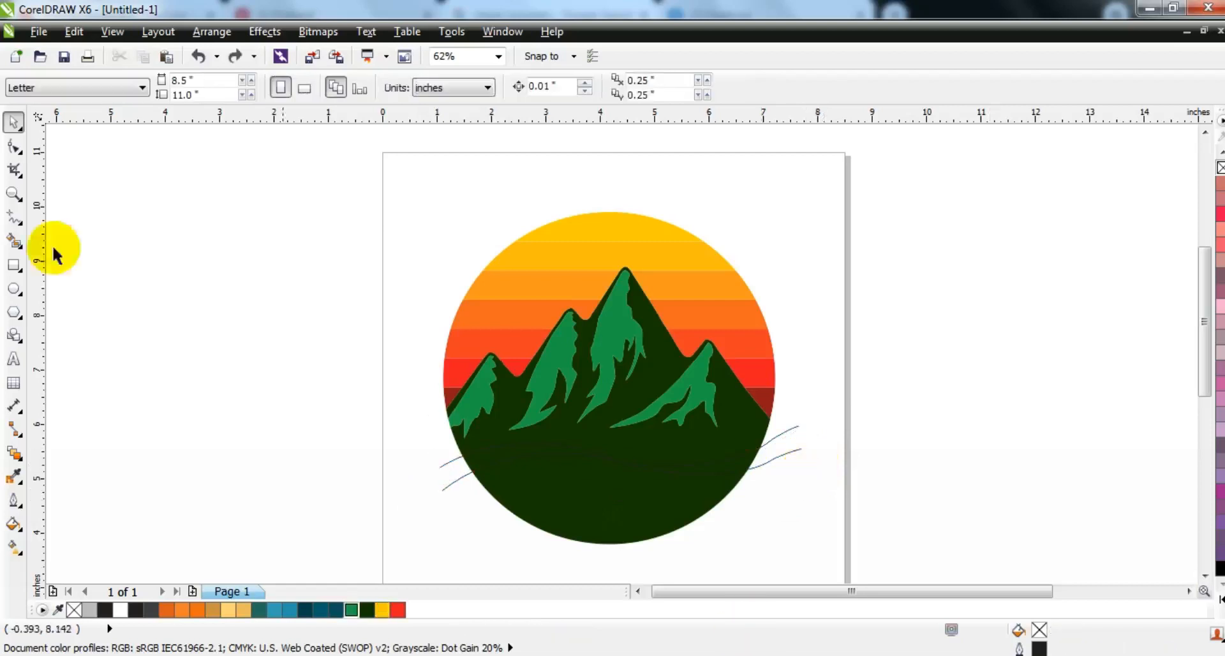
# - Create Smart Fill shapes in the strip between the wavy curves and in the circle area below them
pyautogui.click(13, 240)
pyautogui.click(520, 451)
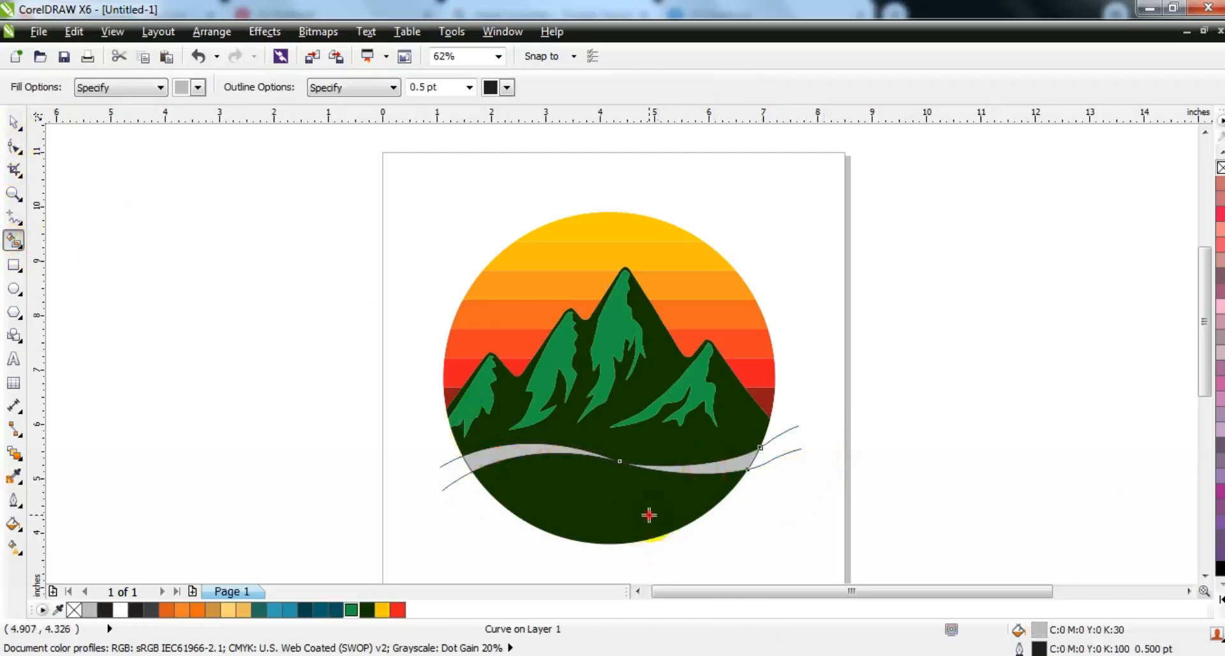
pyautogui.click(649, 514)
pyautogui.click(14, 126)
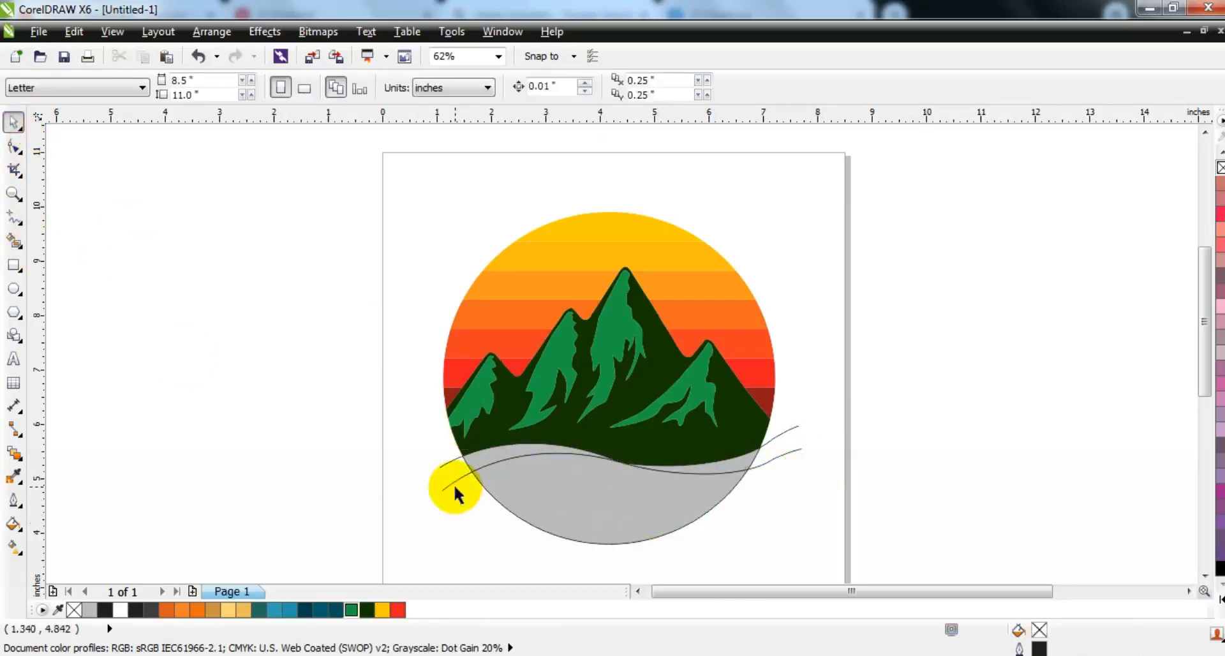
# - Delete the construction wavy curves and fill both parts of the strip between them with green C82 M13 Y100 K2
pyautogui.click(441, 469)
pyautogui.press('Delete')
pyautogui.click(744, 479)
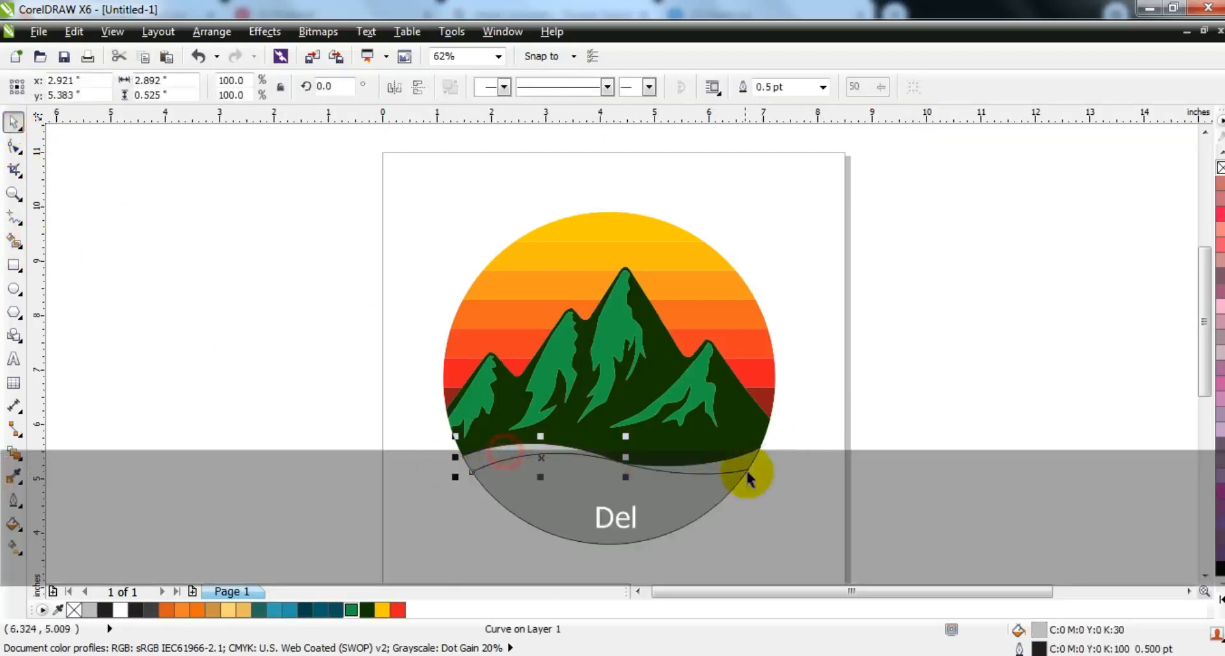
pyautogui.keyDown('shift'); pyautogui.click(719, 472); pyautogui.keyUp('shift')
pyautogui.click(352, 610)
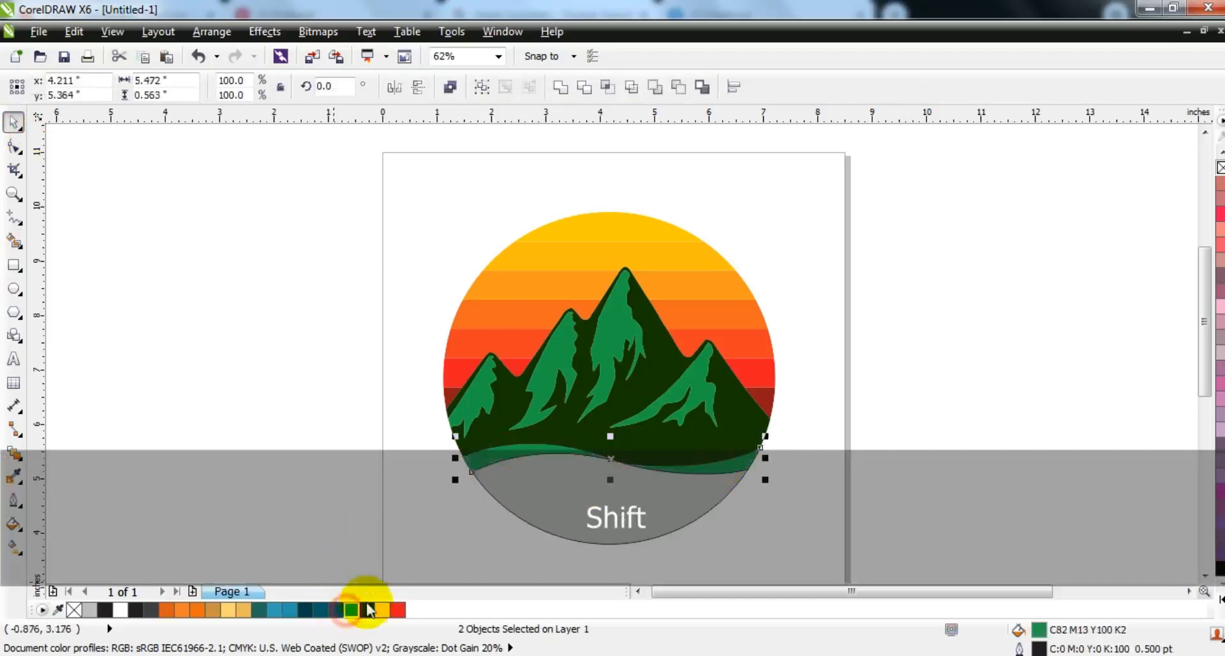
pyautogui.click(960, 394)
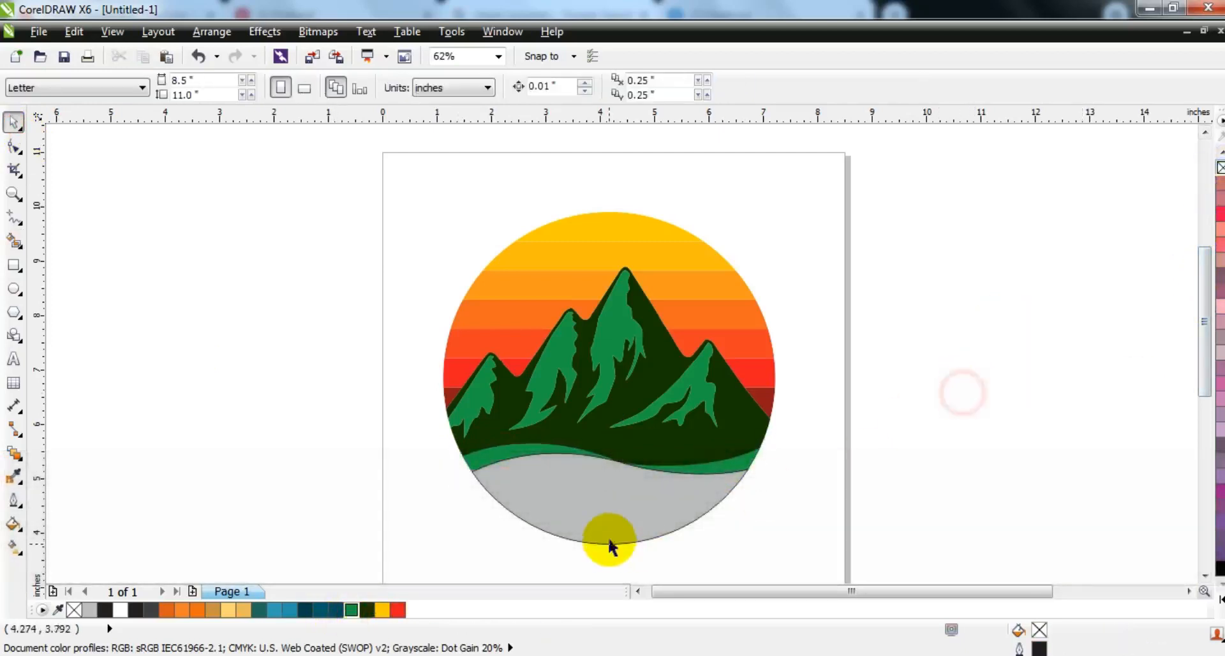
# - Fill the area below the green strip white, remove the foreground shapes' outlines and PowerClip them inside the circle
pyautogui.click(612, 520)
pyautogui.click(120, 609)
pyautogui.moveTo(893, 415); pyautogui.dragTo(380, 560)
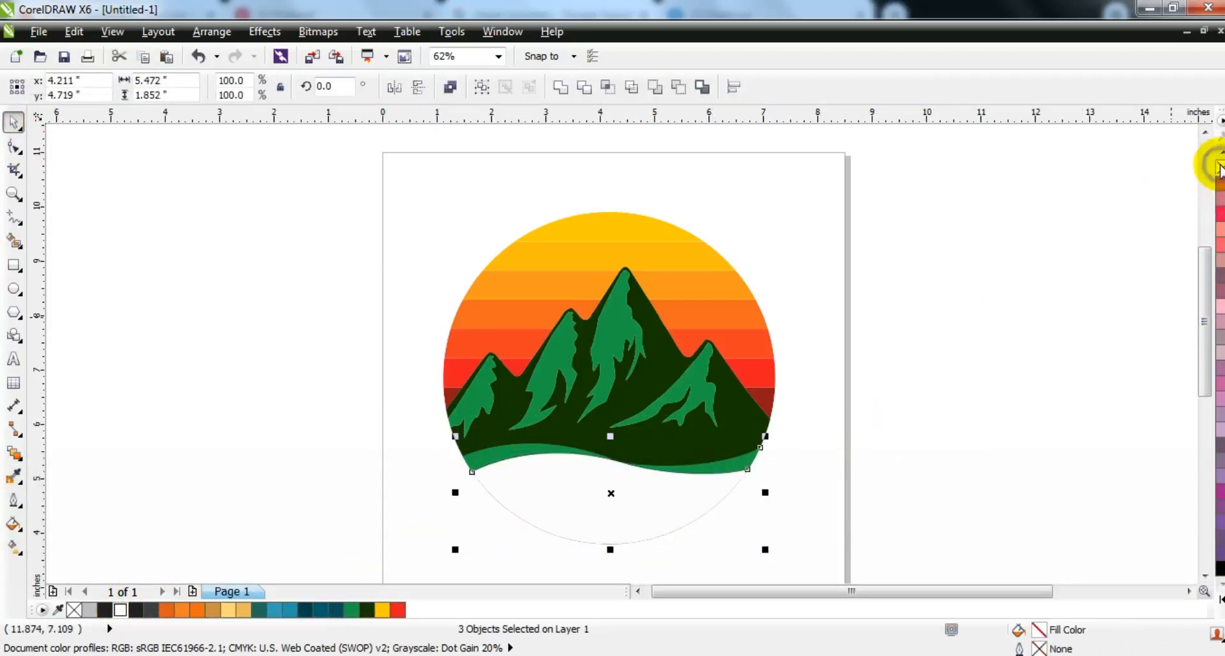
pyautogui.press('w')
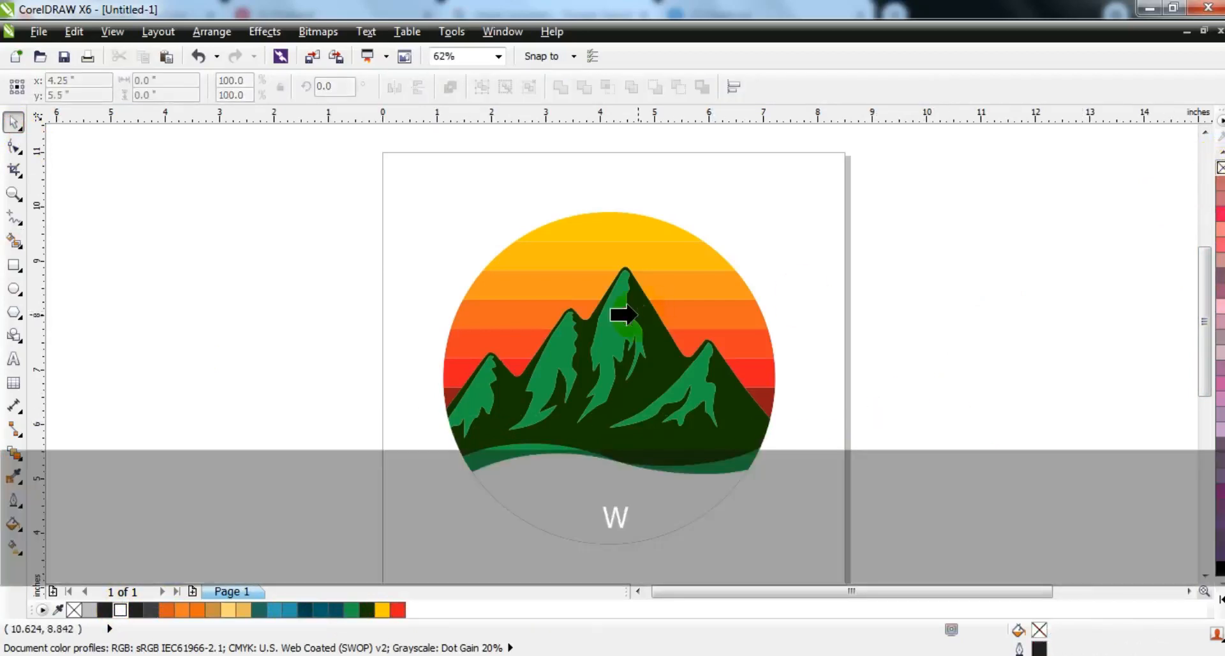
pyautogui.click(638, 314)
pyautogui.click(944, 445)
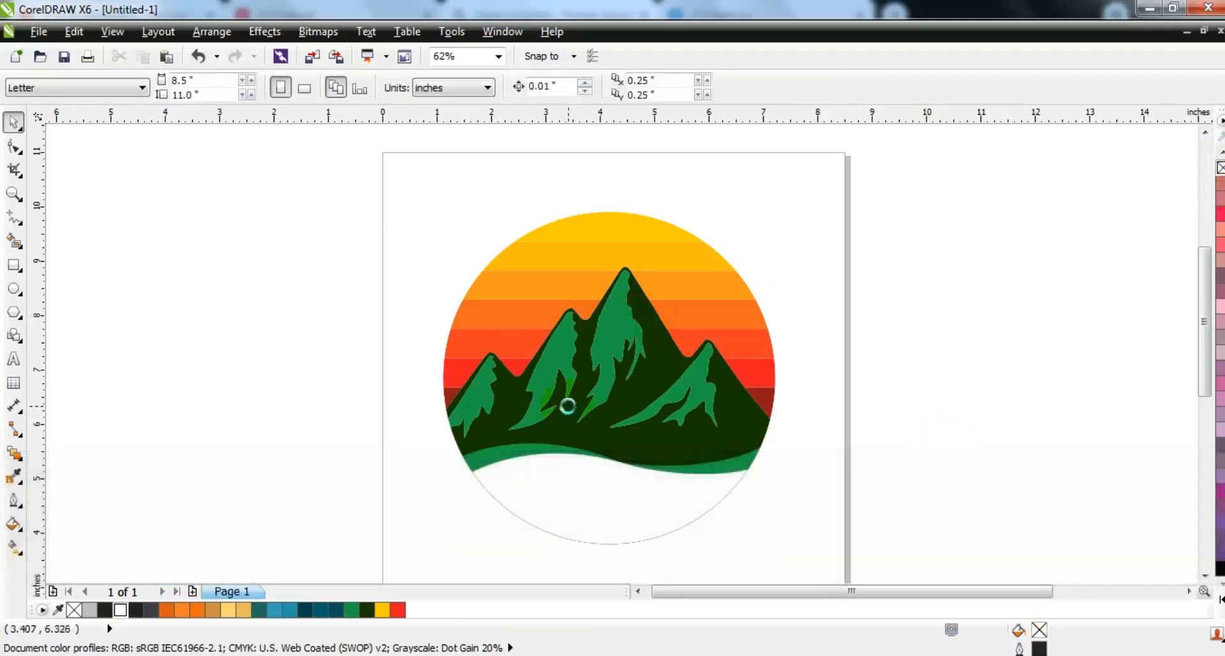
# - Trace the deer bitmap beside the page with Outline Trace, using the Low quality image type
pyautogui.press('F3')
pyautogui.click(950, 425)
pyautogui.rightClick(938, 405)
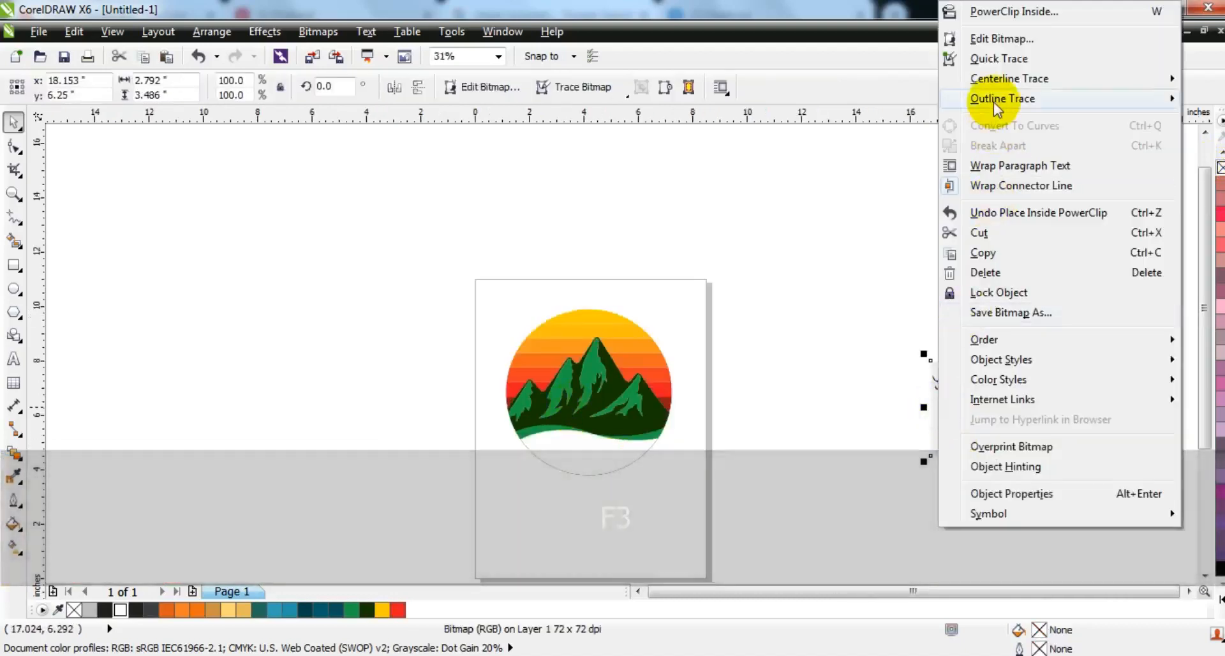
pyautogui.moveTo(997, 105)
pyautogui.click(845, 196)
pyautogui.click(844, 181)
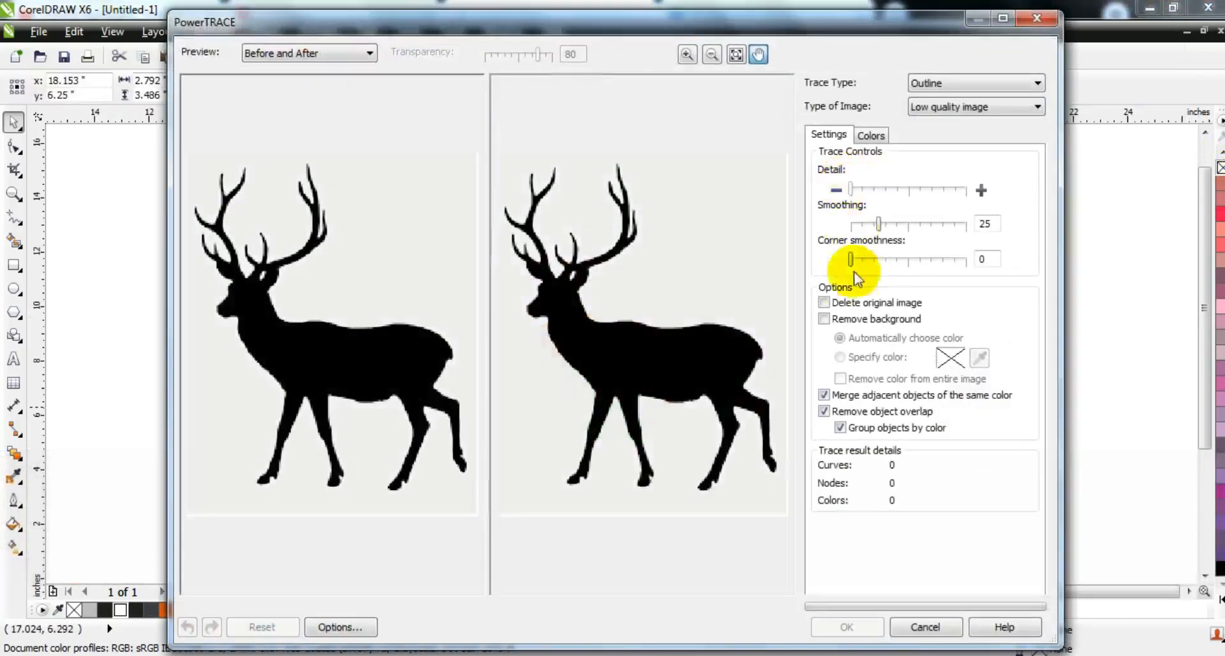
pyautogui.click(851, 625)
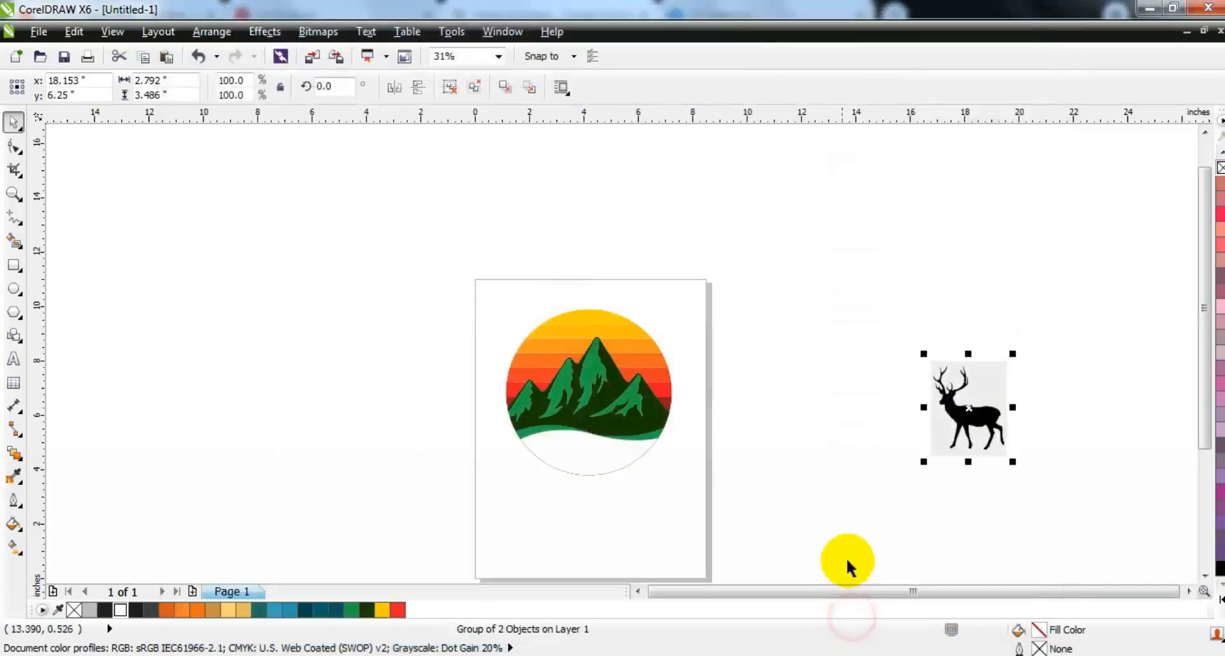
pyautogui.click(874, 448)
# - Place the traced deer over the emblem, in front of everything, mirrored horizontally and filled white
pyautogui.moveTo(964, 447); pyautogui.dragTo(585, 409)
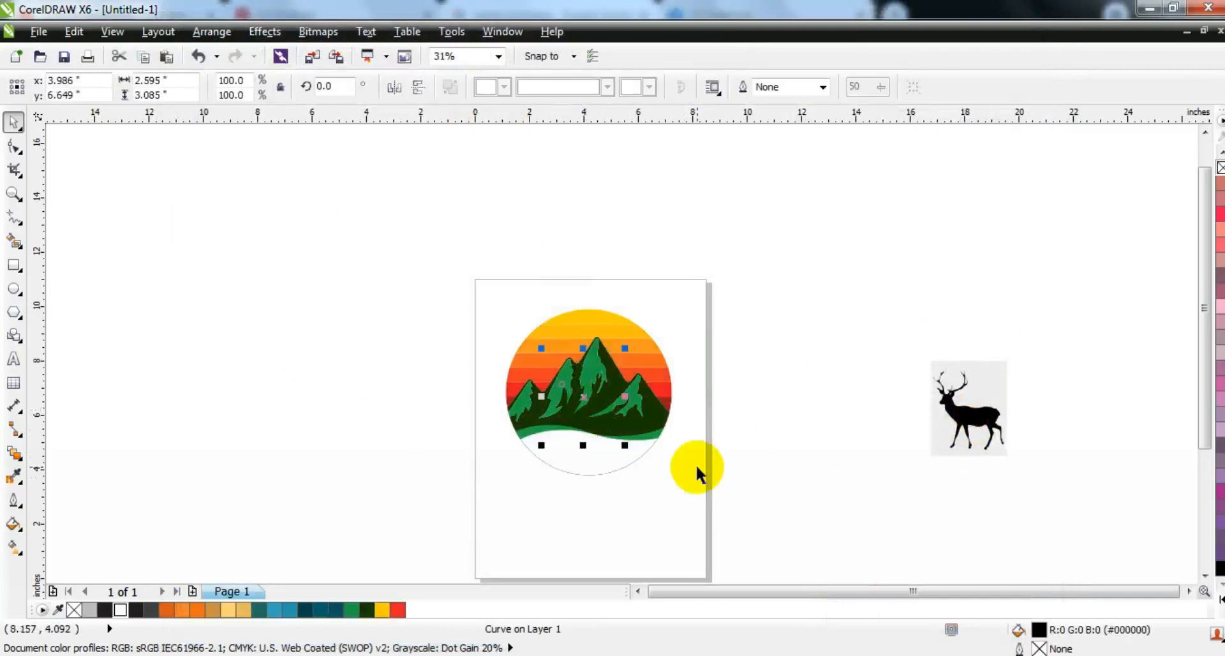
pyautogui.hotkey('shift', 'pageup')
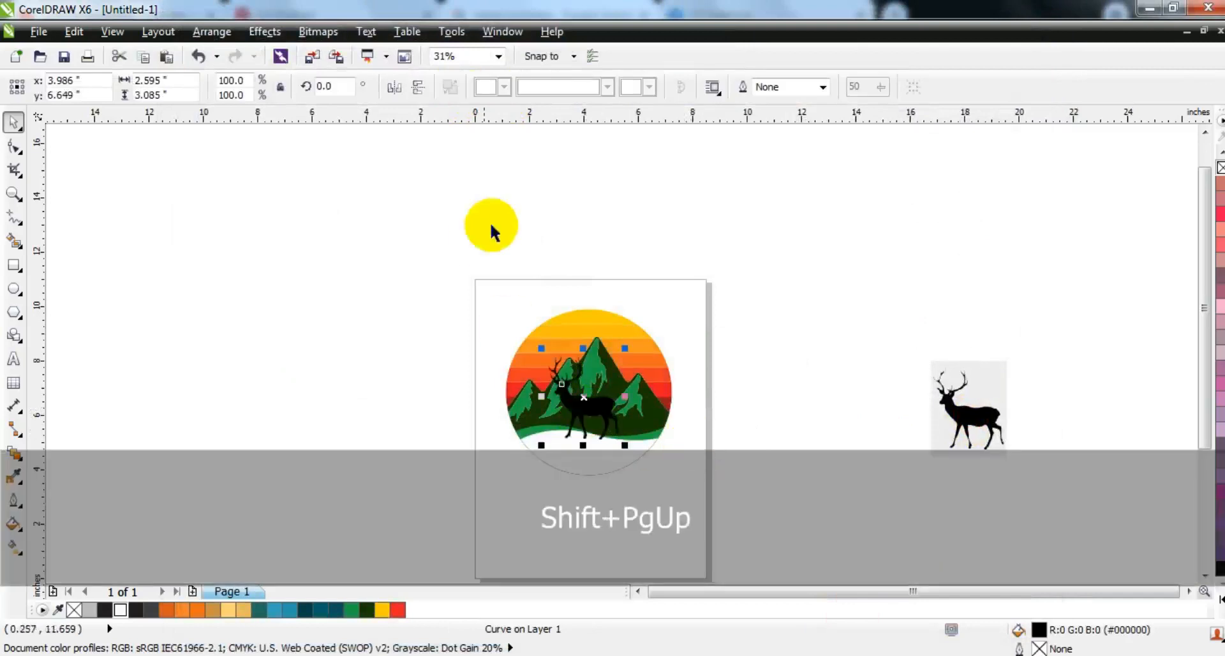
pyautogui.click(395, 87)
pyautogui.click(119, 610)
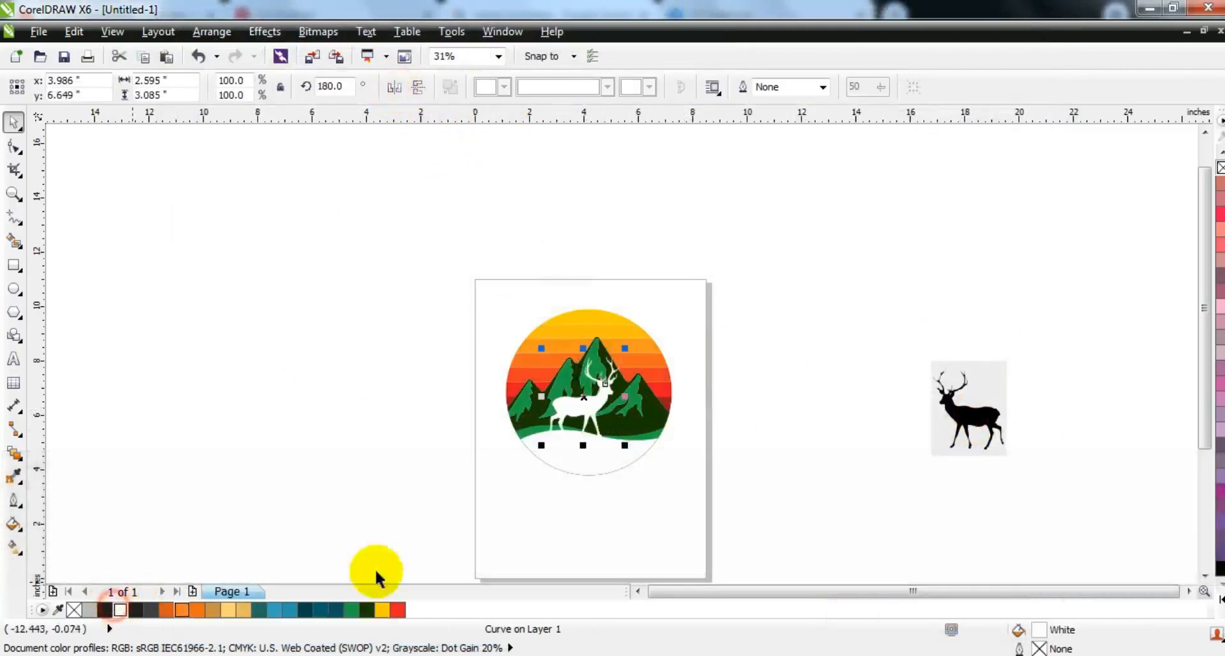
# - Scale down the white deer and stand it on the crest of the white foreground
pyautogui.click(617, 459)
pyautogui.hotkey('shift', 'F2')
pyautogui.press('Escape')
pyautogui.moveTo(634, 377); pyautogui.dragTo(647, 379)
pyautogui.moveTo(726, 254); pyautogui.dragTo(695, 293)
pyautogui.moveTo(661, 367); pyautogui.dragTo(668, 401)
pyautogui.click(931, 411)
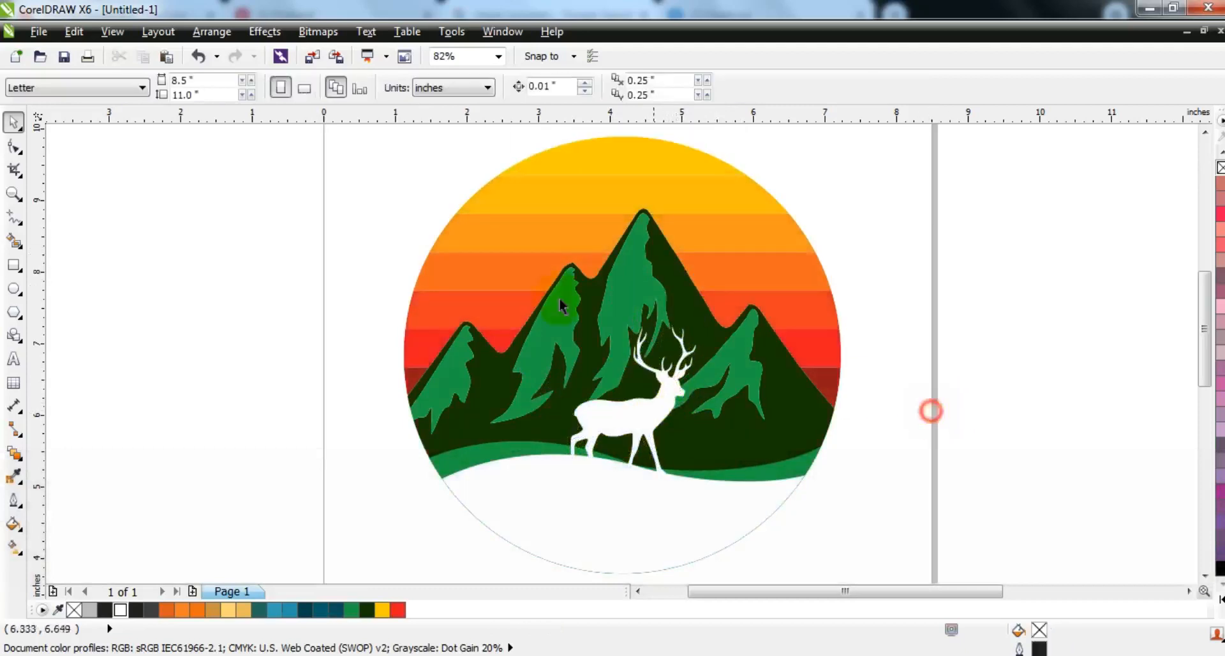
# - Delete the original deer image beside the page
pyautogui.press('Escape')
pyautogui.scroll(-3, 561, 307)
pyautogui.moveTo(533, 274); pyautogui.dragTo(768, 459)
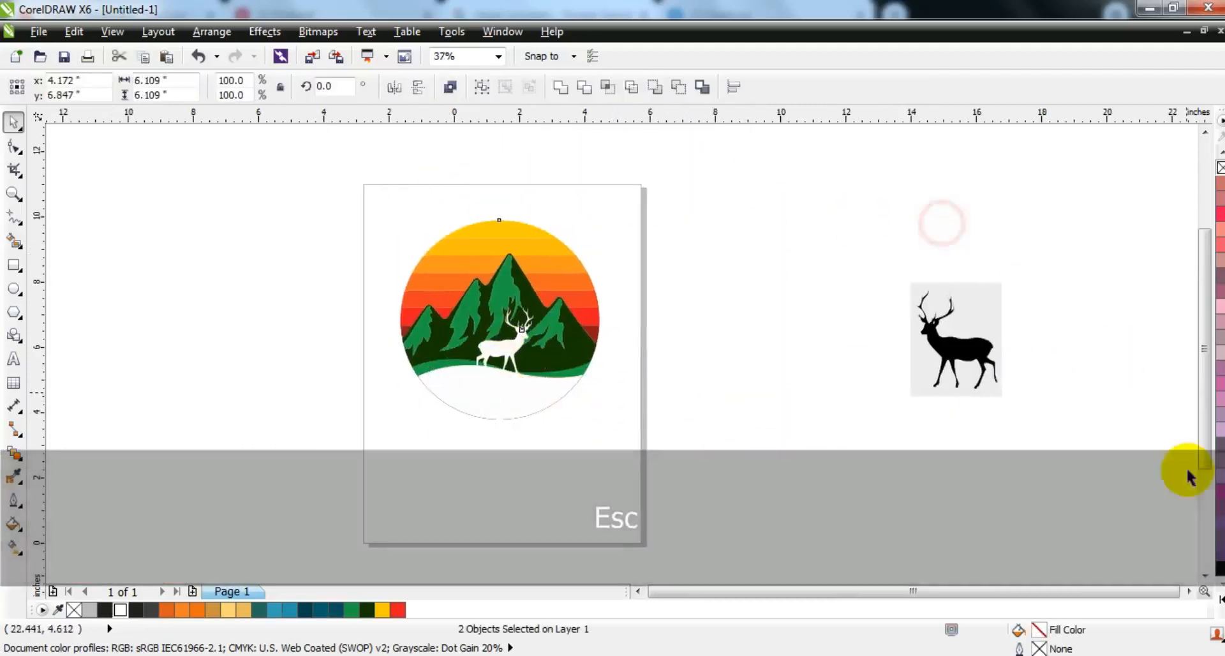
pyautogui.press('Delete')
pyautogui.moveTo(506, 341); pyautogui.dragTo(706, 464)
pyautogui.click(623, 259)
pyautogui.hotkey('shift', 'F2')
pyautogui.press('Escape')
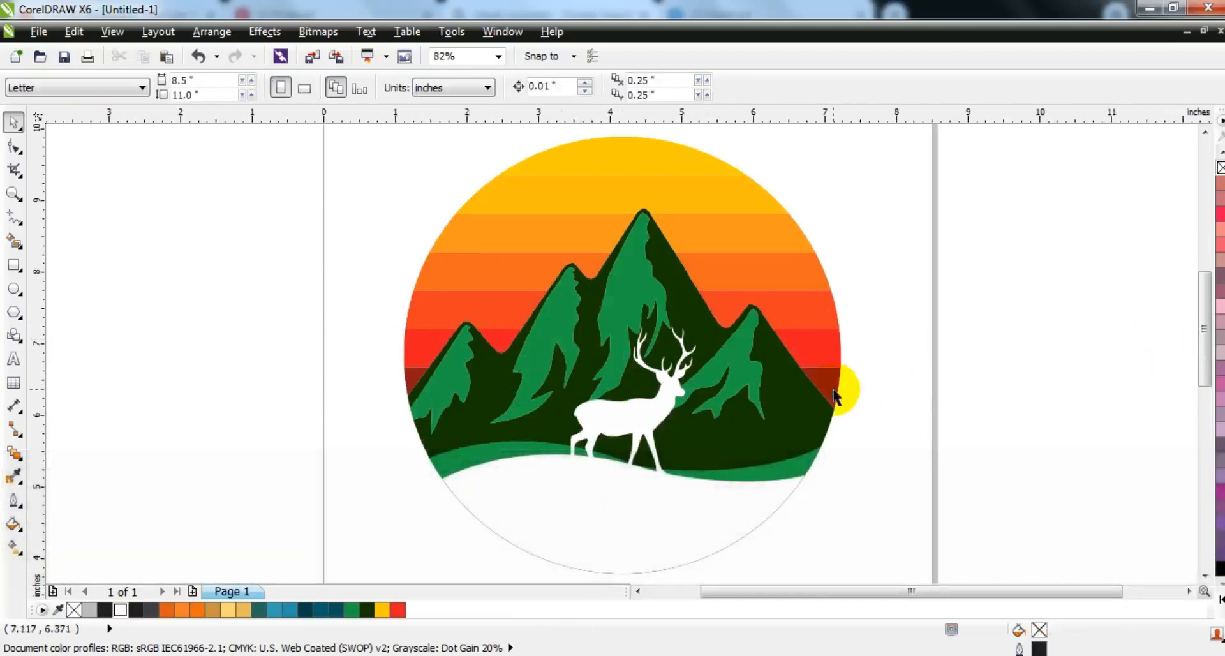
# - Add the artistic text "LANDSCAPE" in the empty area beside the page
pyautogui.press('F2')
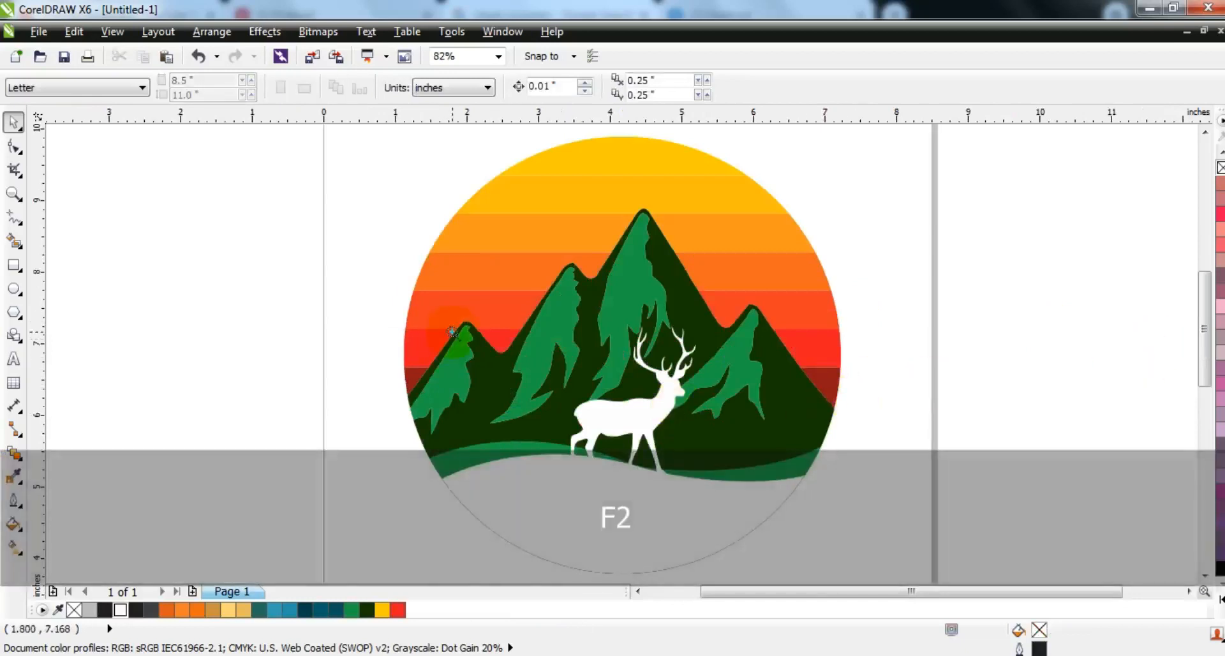
pyautogui.press('F3')
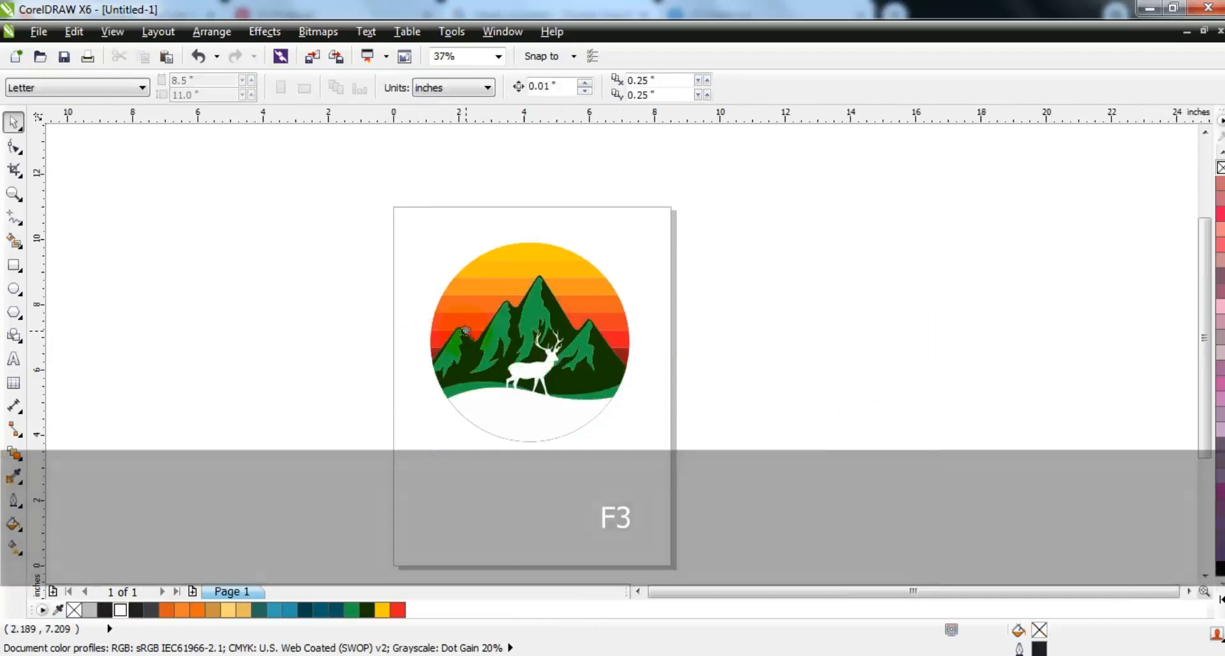
pyautogui.click(13, 358)
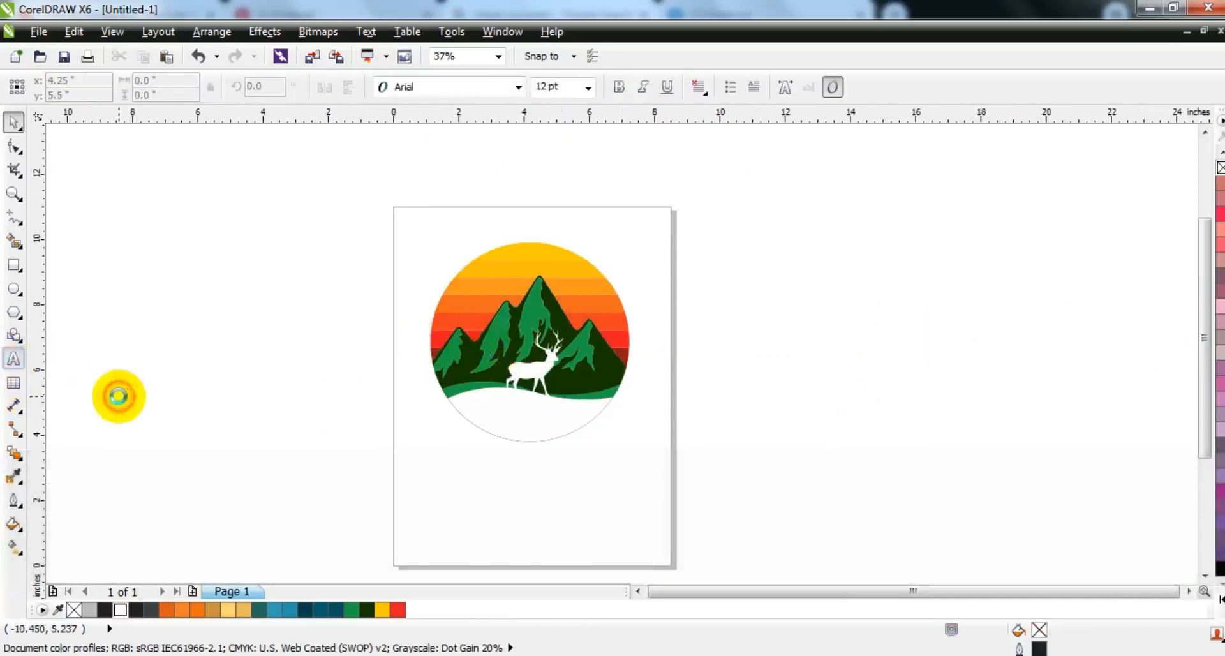
pyautogui.click(118, 397)
pyautogui.write('LANDSCAPE')
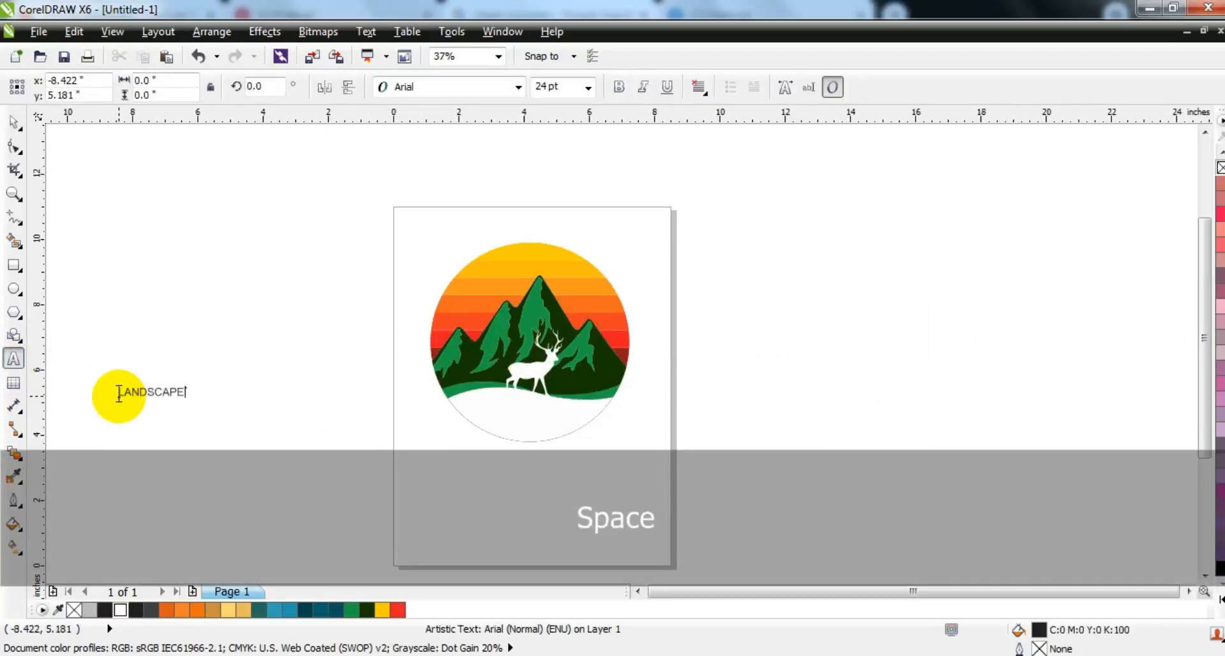
# - Set the LANDSCAPE text in Swis721 BlkCn BT, enlarge it to about 4.3 inches wide and centre it below the circle
pyautogui.click(13, 121)
pyautogui.click(519, 87)
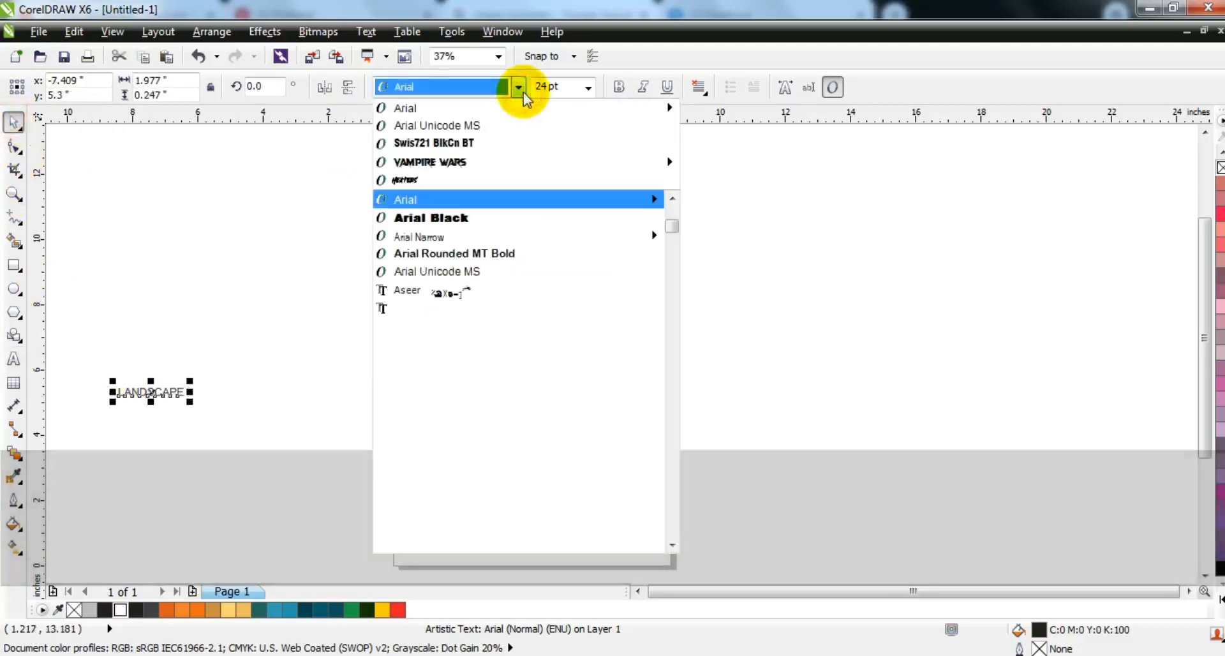
pyautogui.click(492, 144)
pyautogui.moveTo(191, 415); pyautogui.dragTo(562, 463)
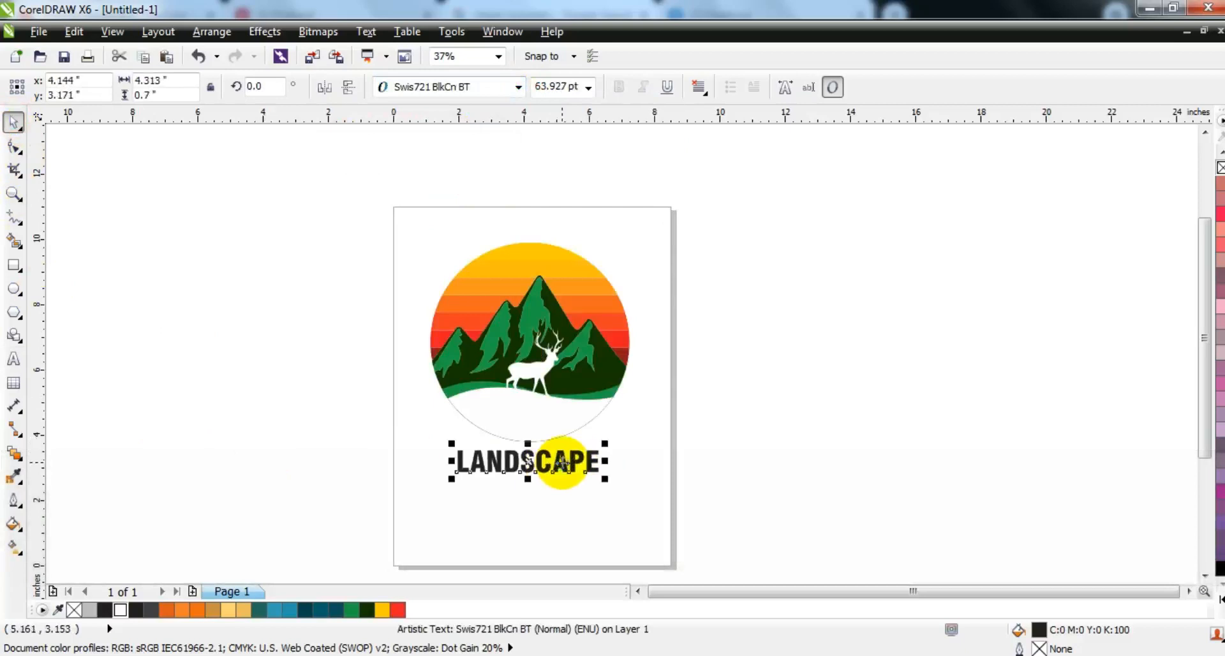
# - Preview the finished emblem and its title in full screen
pyautogui.click(560, 423)
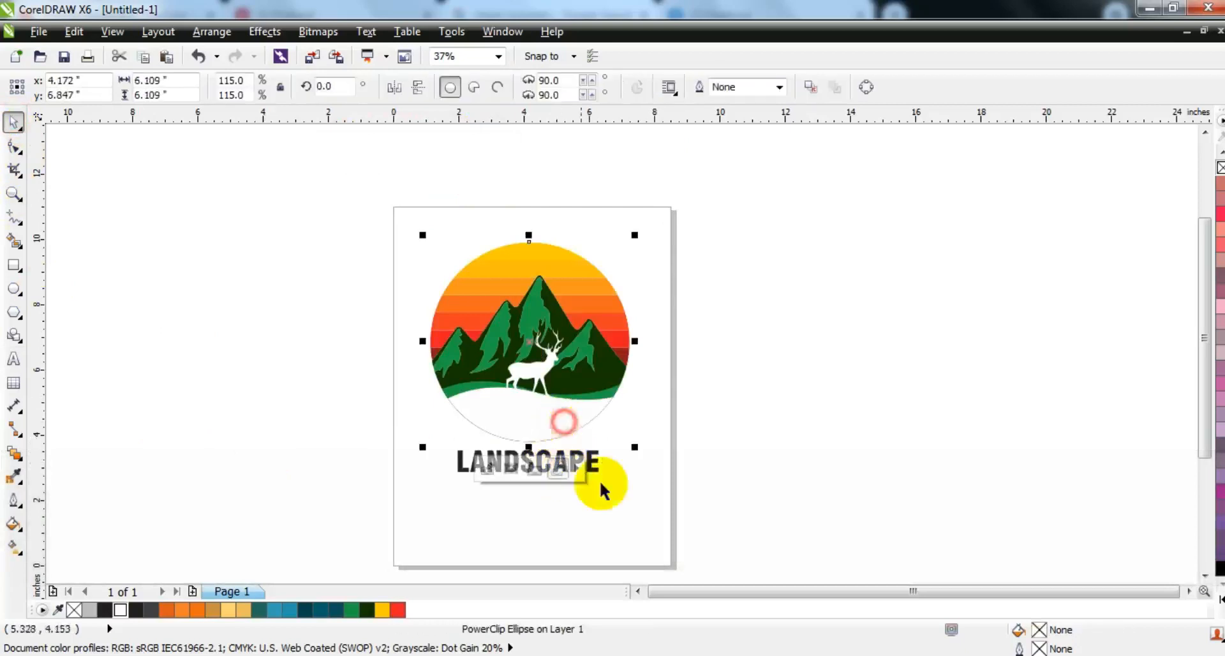
pyautogui.click(632, 458)
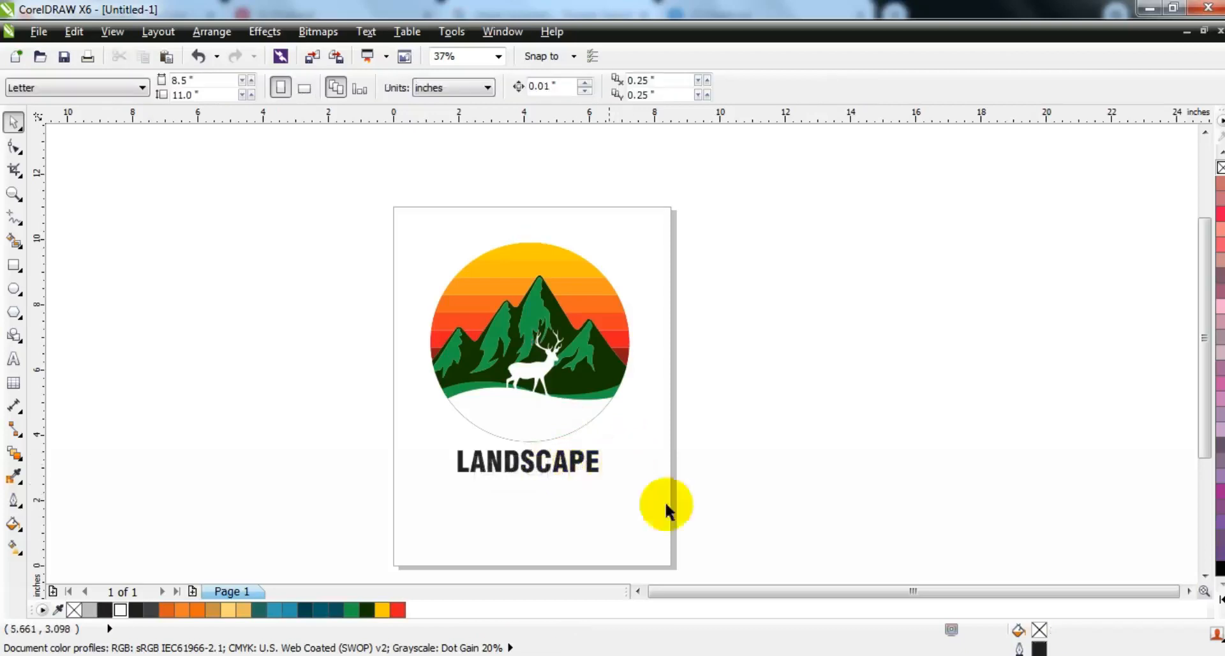
pyautogui.press('F9')
pyautogui.press('F9')
pyautogui.moveTo(806, 549); pyautogui.dragTo(293, 199)
pyautogui.hotkey('shift', 'F2')
pyautogui.press('Escape')
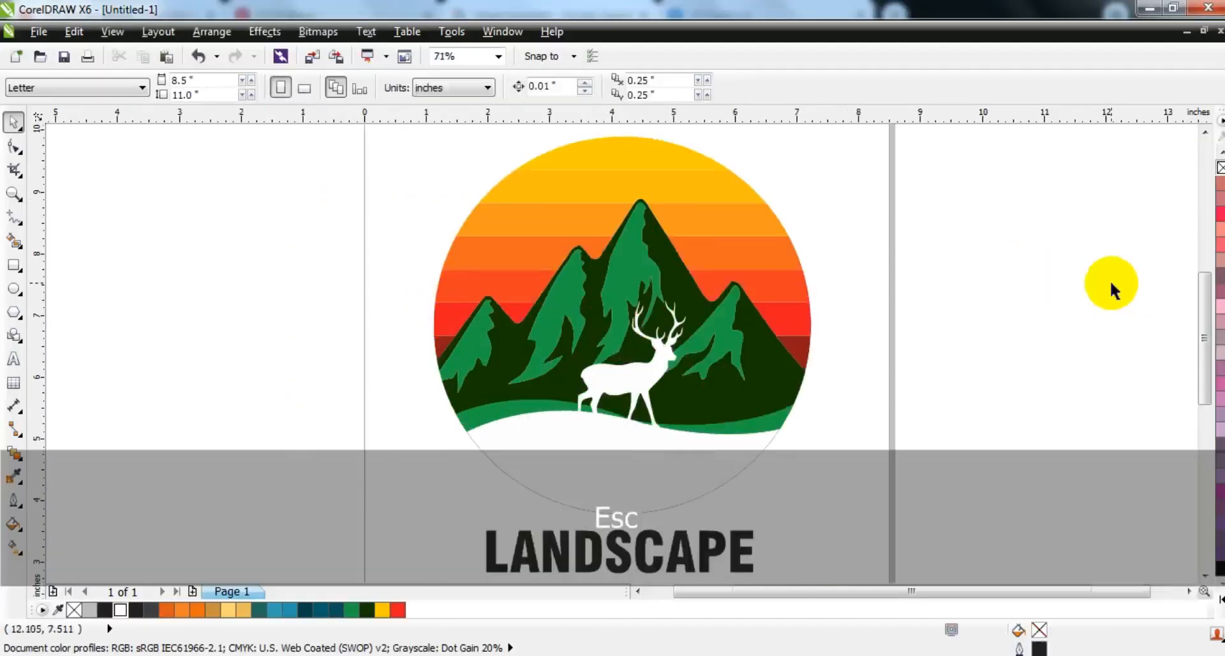
pyautogui.press('F9')
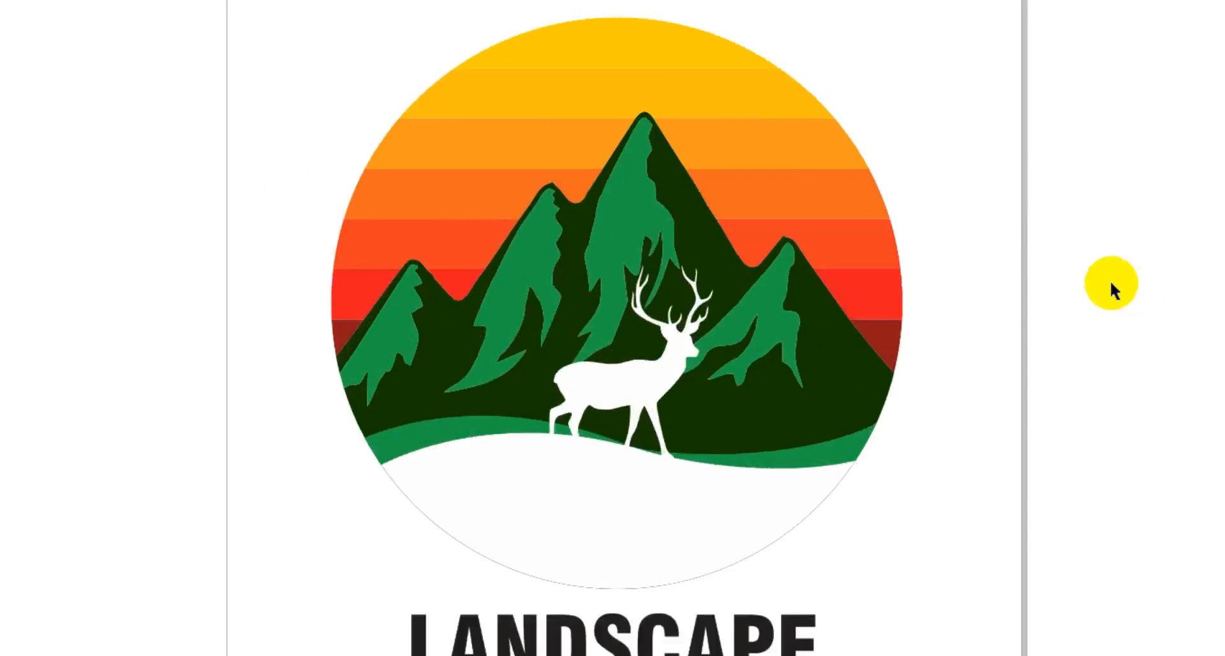